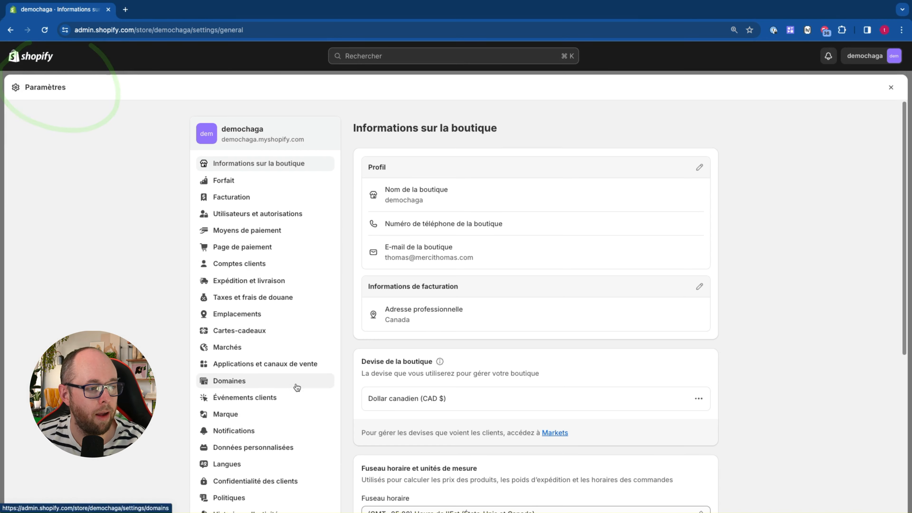
# - Open the Politiques page in the store settings
pyautogui.scroll(-5, 297, 387)
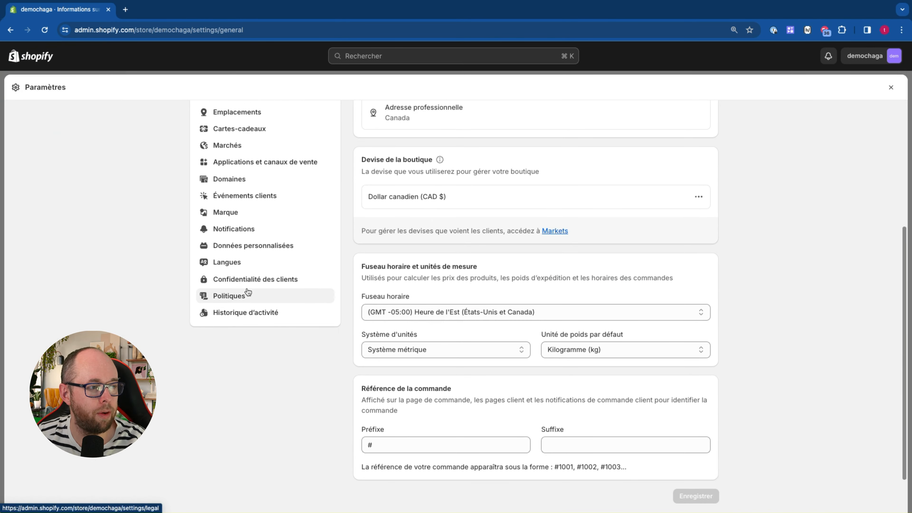
pyautogui.click(233, 296)
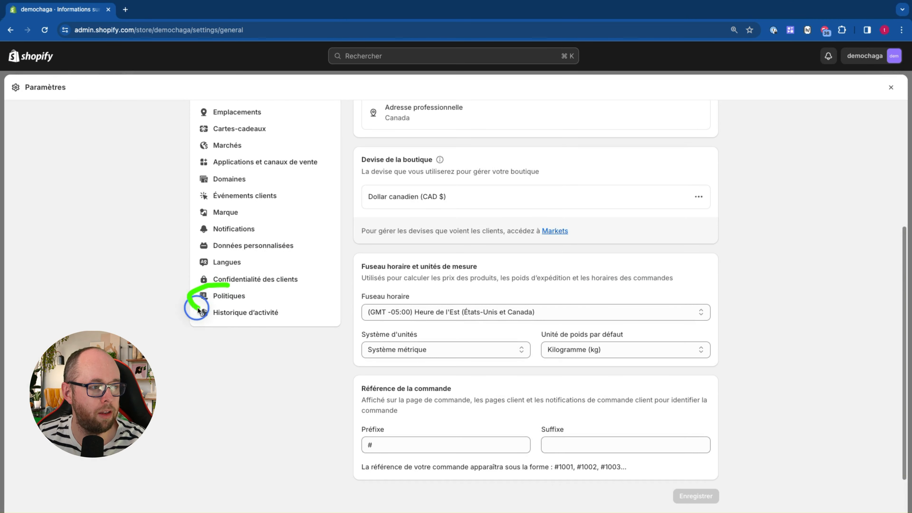
pyautogui.moveTo(194, 307); pyautogui.dragTo(212, 286)
pyautogui.click(223, 296)
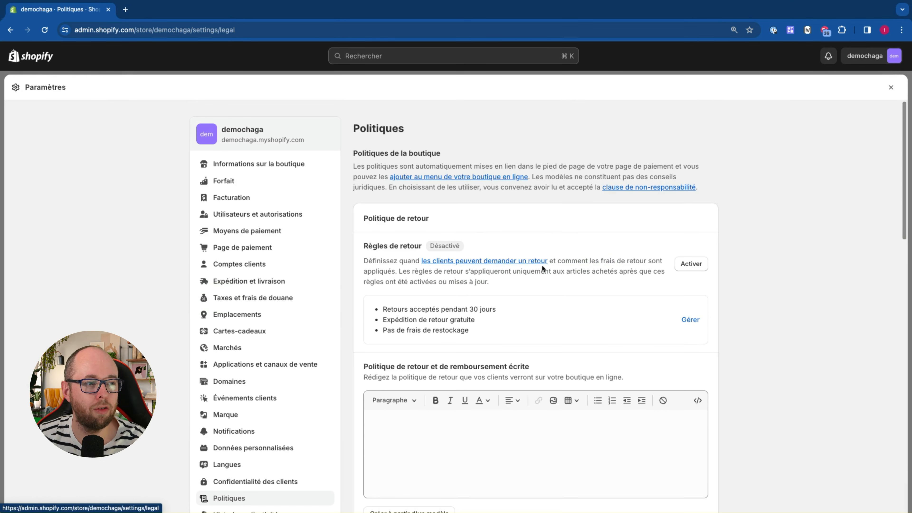
# - Look over the store policy sections, from the return rules through privacy, terms of use and shipping to the contact information
pyautogui.scroll(-2, 550, 274)
pyautogui.scroll(-1, 550, 274)
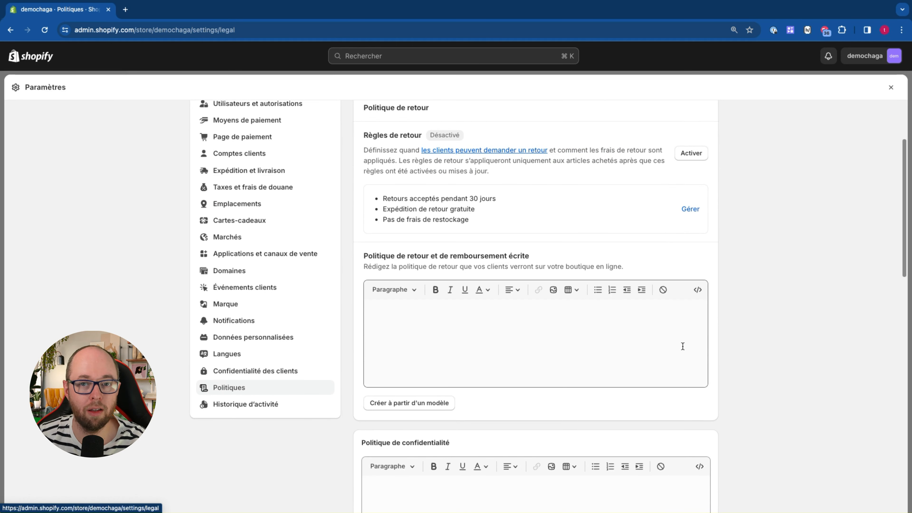
pyautogui.scroll(3, 520, 288)
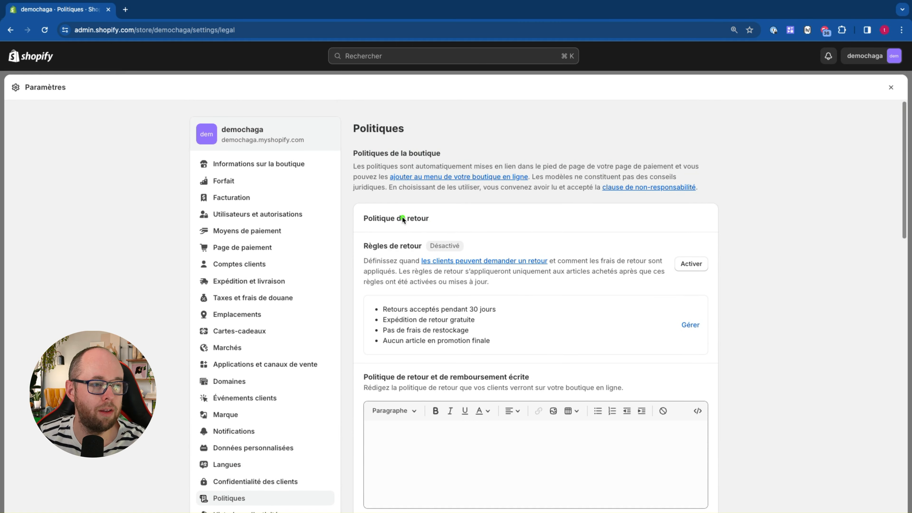
pyautogui.moveTo(398, 207)
pyautogui.mouseDown()
pyautogui.moveTo(598, 341)
pyautogui.moveTo(503, 225)
pyautogui.mouseUp()
pyautogui.scroll(-4, 576, 304)
pyautogui.moveTo(529, 260)
pyautogui.mouseDown()
pyautogui.moveTo(380, 348)
pyautogui.moveTo(511, 265)
pyautogui.moveTo(399, 255)
pyautogui.moveTo(520, 301)
pyautogui.moveTo(535, 295)
pyautogui.mouseUp()
pyautogui.scroll(-6, 542, 316)
pyautogui.moveTo(429, 130)
pyautogui.mouseDown()
pyautogui.moveTo(342, 149)
pyautogui.moveTo(460, 132)
pyautogui.mouseUp()
pyautogui.click(471, 376)
pyautogui.moveTo(442, 288)
pyautogui.mouseDown()
pyautogui.moveTo(296, 393)
pyautogui.moveTo(527, 380)
pyautogui.mouseUp()
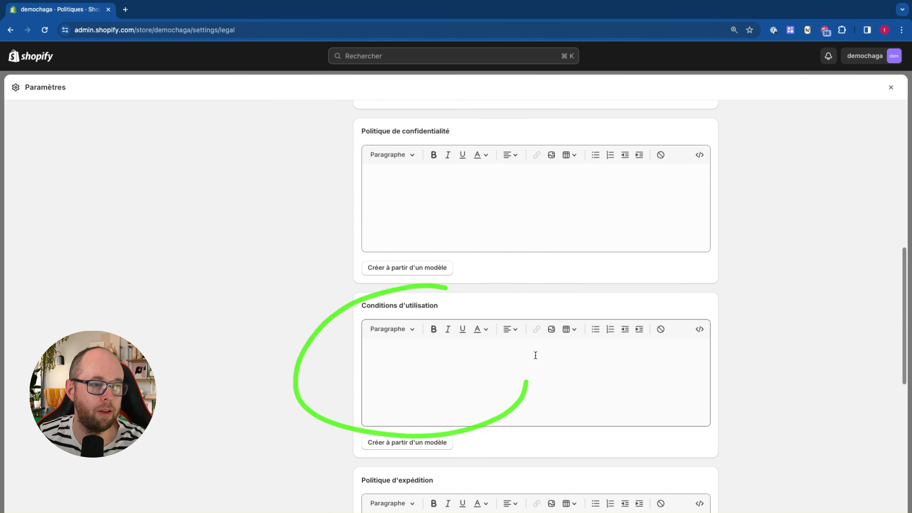
pyautogui.scroll(-5, 536, 354)
pyautogui.scroll(-4, 489, 368)
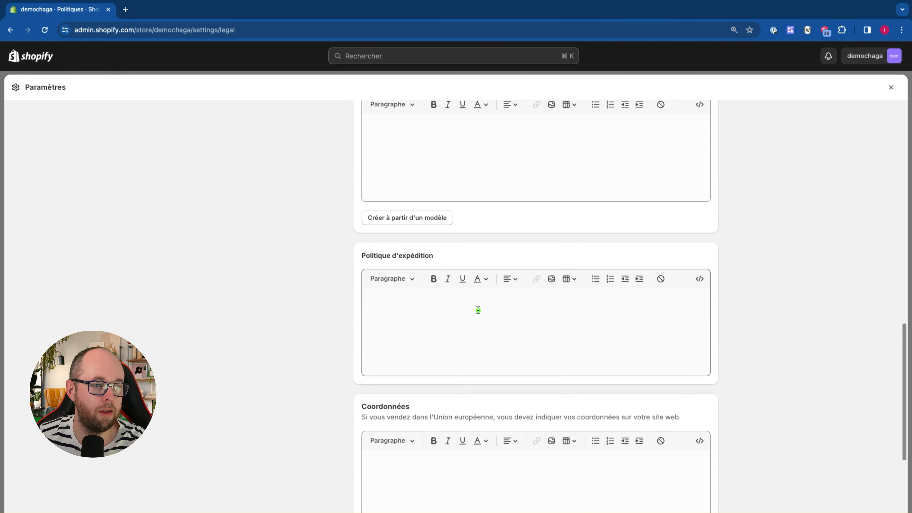
pyautogui.scroll(-2, 487, 313)
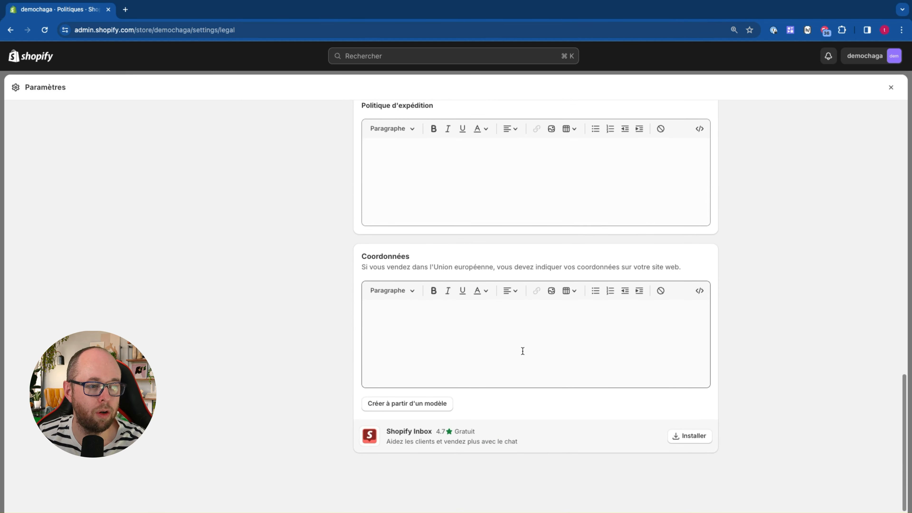
# - Examine the Coordonnées section and its note about indicating contact details when selling in the European Union
pyautogui.moveTo(501, 301)
pyautogui.mouseDown()
pyautogui.moveTo(330, 367)
pyautogui.moveTo(607, 450)
pyautogui.moveTo(475, 271)
pyautogui.mouseUp()
pyautogui.moveTo(542, 322); pyautogui.dragTo(666, 327)
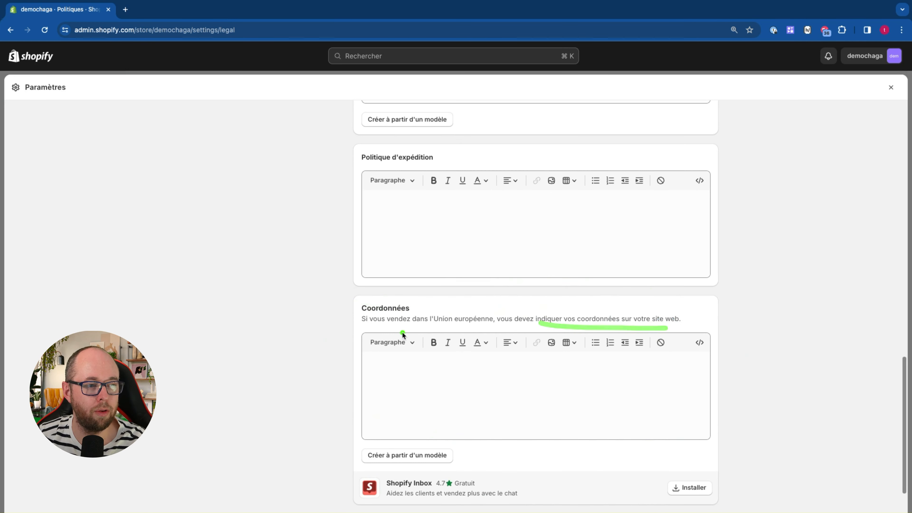
pyautogui.moveTo(419, 329); pyautogui.dragTo(509, 324)
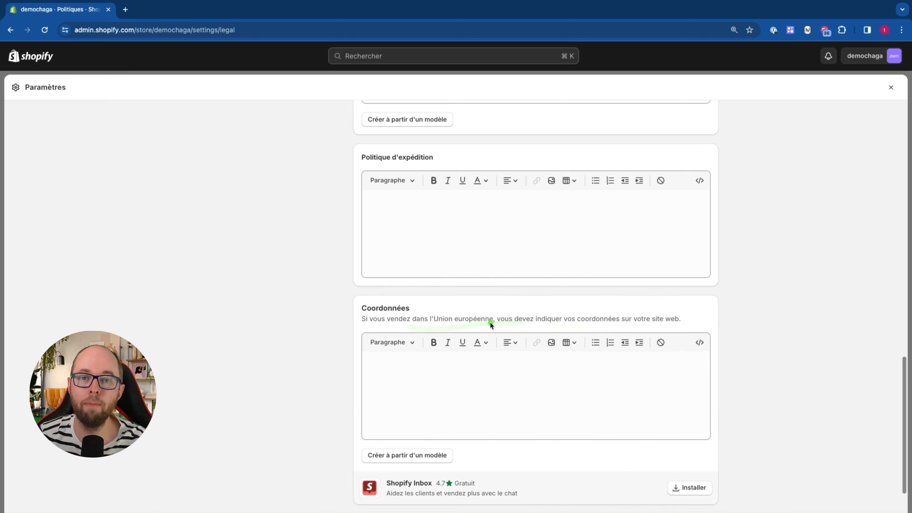
pyautogui.moveTo(387, 361); pyautogui.dragTo(520, 374)
pyautogui.moveTo(466, 354)
pyautogui.mouseDown()
pyautogui.moveTo(402, 361)
pyautogui.moveTo(459, 340)
pyautogui.mouseUp()
pyautogui.click(464, 355)
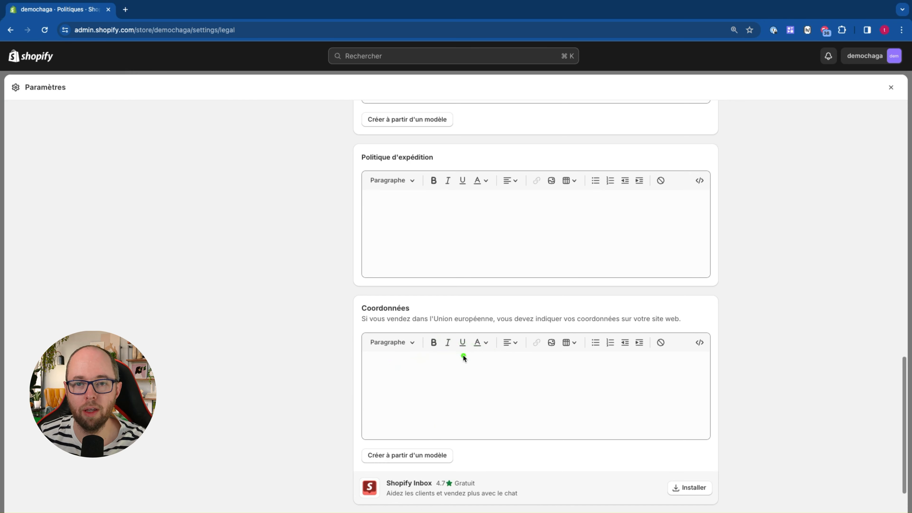
pyautogui.moveTo(434, 327); pyautogui.dragTo(539, 326)
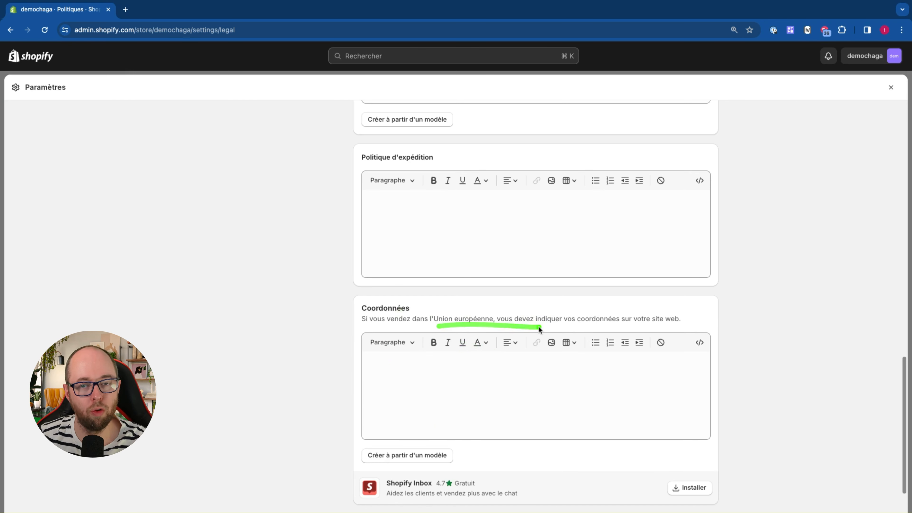
pyautogui.moveTo(427, 356)
pyautogui.mouseDown()
pyautogui.moveTo(391, 436)
pyautogui.moveTo(463, 359)
pyautogui.moveTo(519, 395)
pyautogui.moveTo(442, 347)
pyautogui.mouseUp()
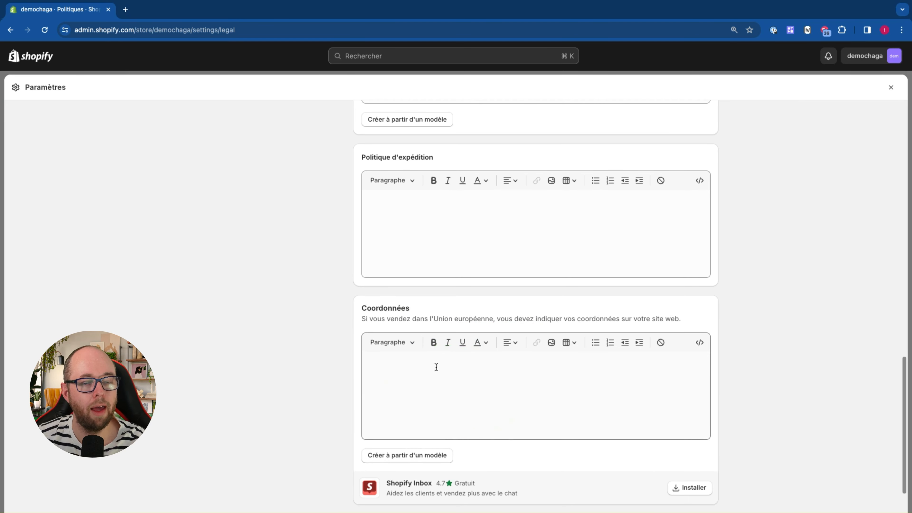
# - Review the shipping, terms of use, privacy and written return policy sections again, working back up the page
pyautogui.scroll(5, 433, 367)
pyautogui.moveTo(440, 377)
pyautogui.mouseDown()
pyautogui.moveTo(369, 435)
pyautogui.moveTo(363, 362)
pyautogui.mouseUp()
pyautogui.moveTo(446, 389)
pyautogui.mouseDown()
pyautogui.moveTo(493, 405)
pyautogui.moveTo(490, 397)
pyautogui.mouseUp()
pyautogui.moveTo(434, 208); pyautogui.dragTo(452, 203)
pyautogui.scroll(6, 471, 225)
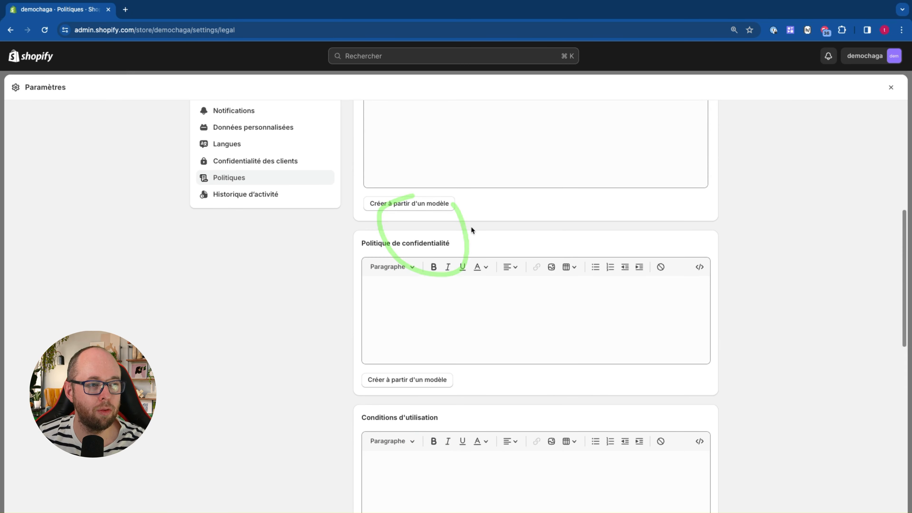
pyautogui.scroll(-4, 440, 311)
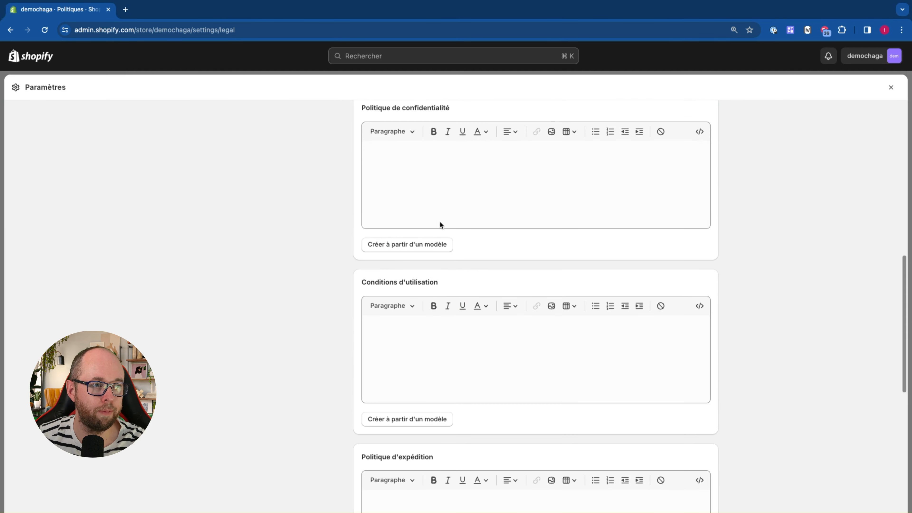
pyautogui.moveTo(424, 112)
pyautogui.mouseDown()
pyautogui.moveTo(383, 114)
pyautogui.moveTo(539, 114)
pyautogui.moveTo(442, 104)
pyautogui.moveTo(340, 134)
pyautogui.moveTo(446, 259)
pyautogui.moveTo(405, 93)
pyautogui.mouseUp()
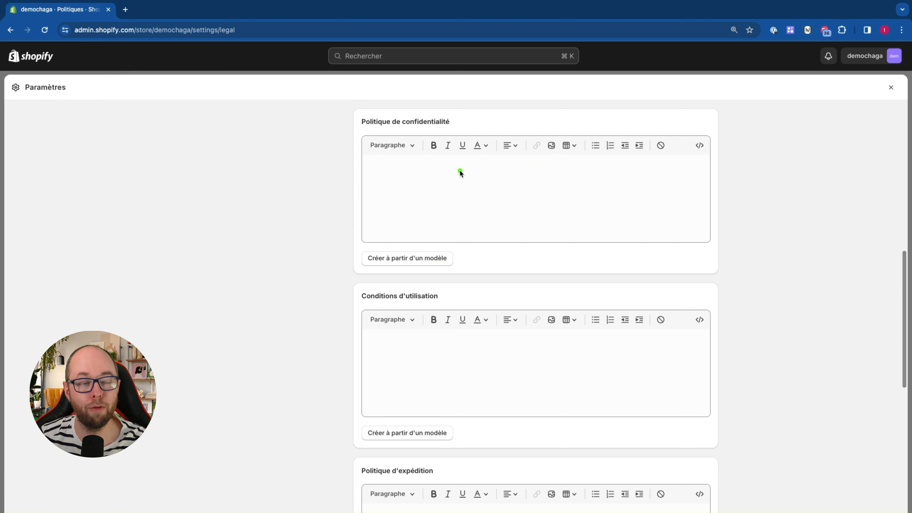
pyautogui.scroll(3, 471, 176)
pyautogui.moveTo(458, 194)
pyautogui.mouseDown()
pyautogui.moveTo(499, 363)
pyautogui.moveTo(539, 214)
pyautogui.mouseUp()
pyautogui.scroll(4, 476, 240)
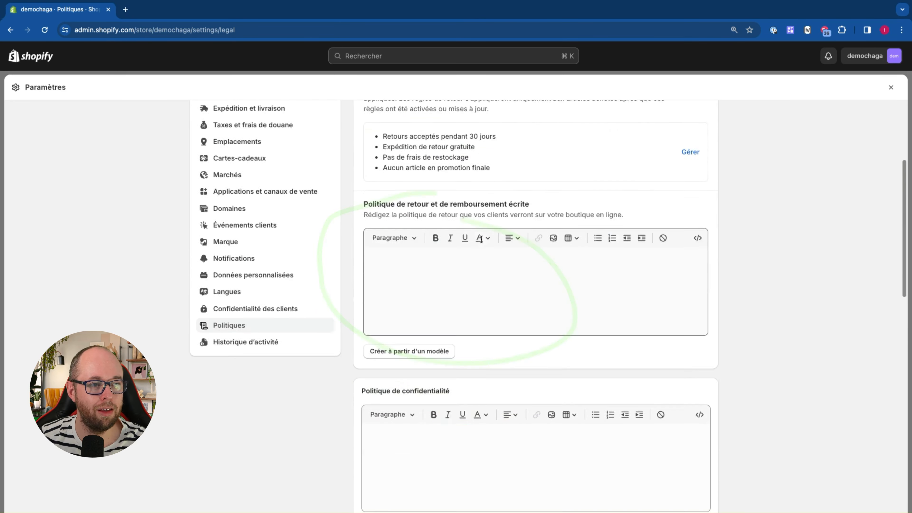
# - Fill the Politique de confidentialité from the provided template
pyautogui.scroll(3, 516, 268)
pyautogui.scroll(-7, 516, 268)
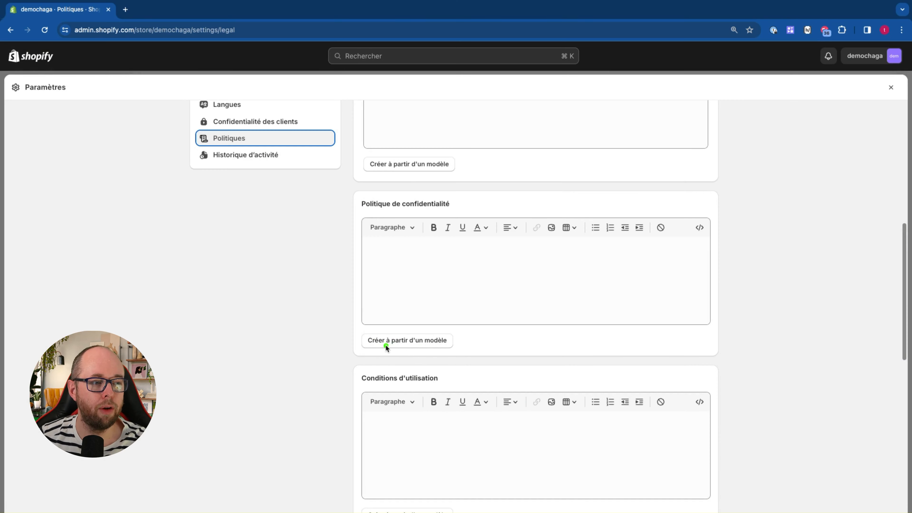
pyautogui.moveTo(374, 345); pyautogui.dragTo(442, 346)
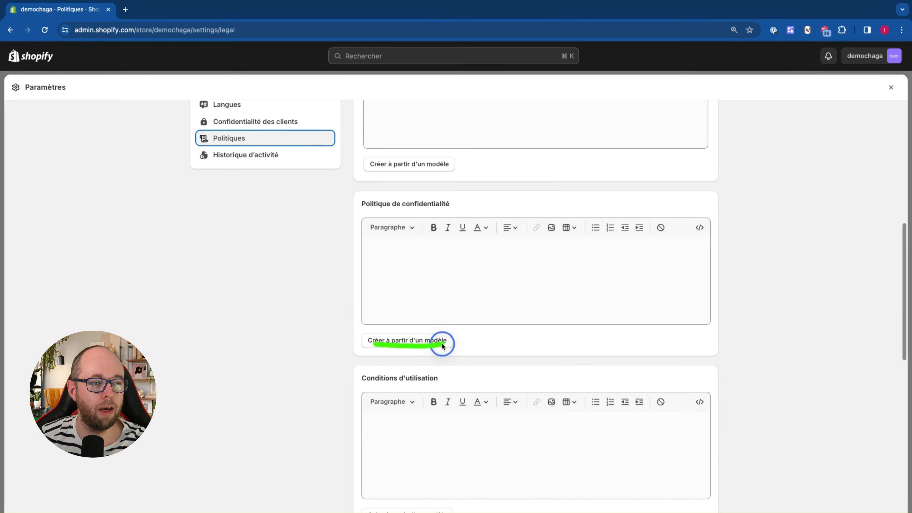
pyautogui.click(411, 343)
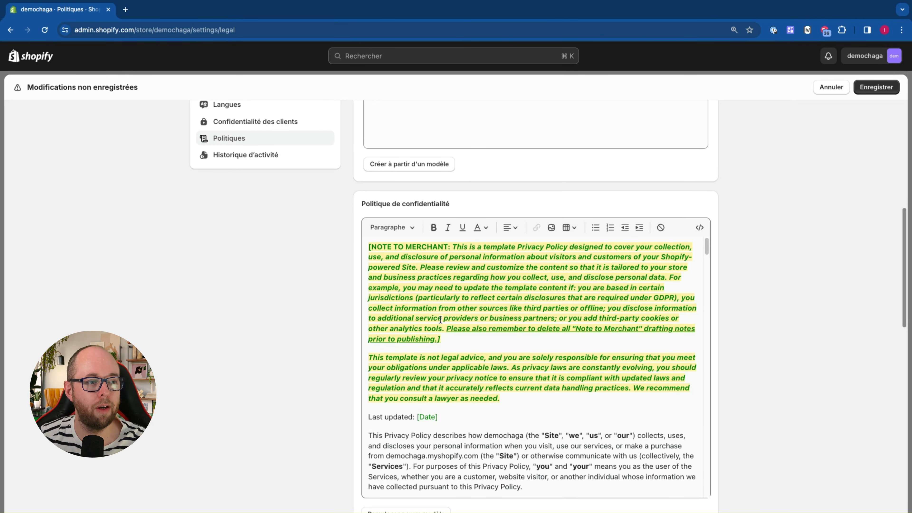
# - Read the privacy policy template, from the opening merchant notes and date placeholder to the sections on collecting and using personal information
pyautogui.scroll(-5, 545, 330)
pyautogui.scroll(-8, 545, 330)
pyautogui.scroll(-10, 544, 331)
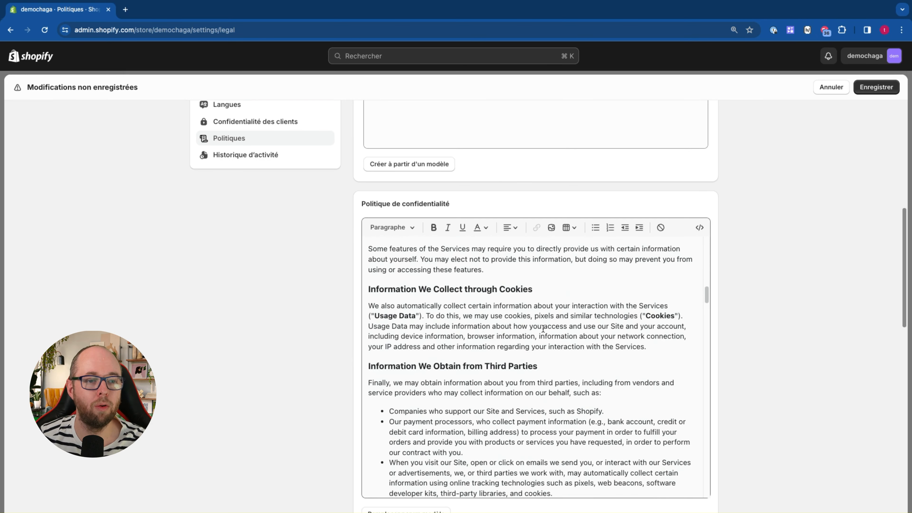
pyautogui.scroll(-5, 543, 329)
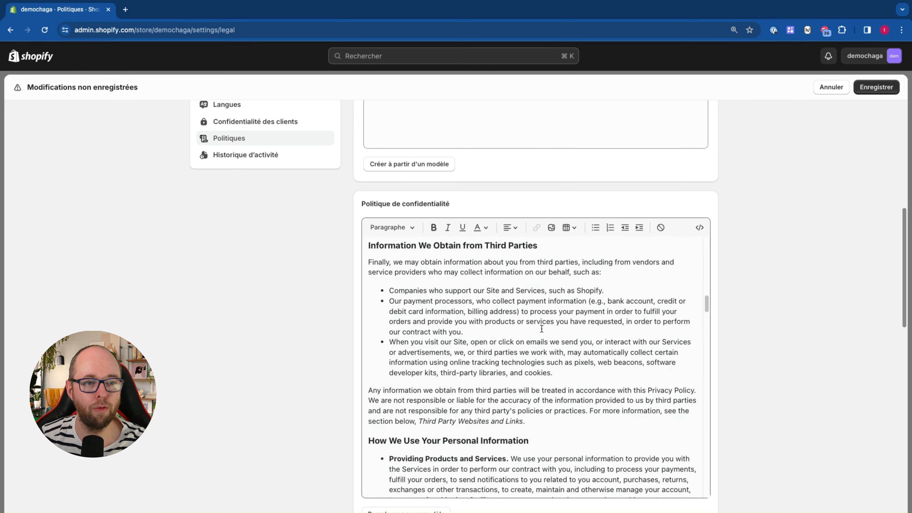
pyautogui.scroll(-2, 747, 333)
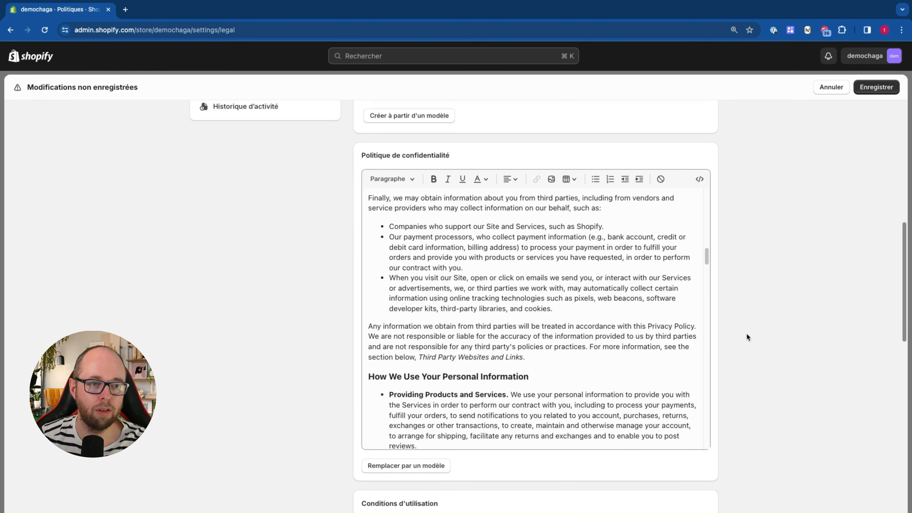
pyautogui.scroll(1, 741, 335)
pyautogui.scroll(10, 516, 303)
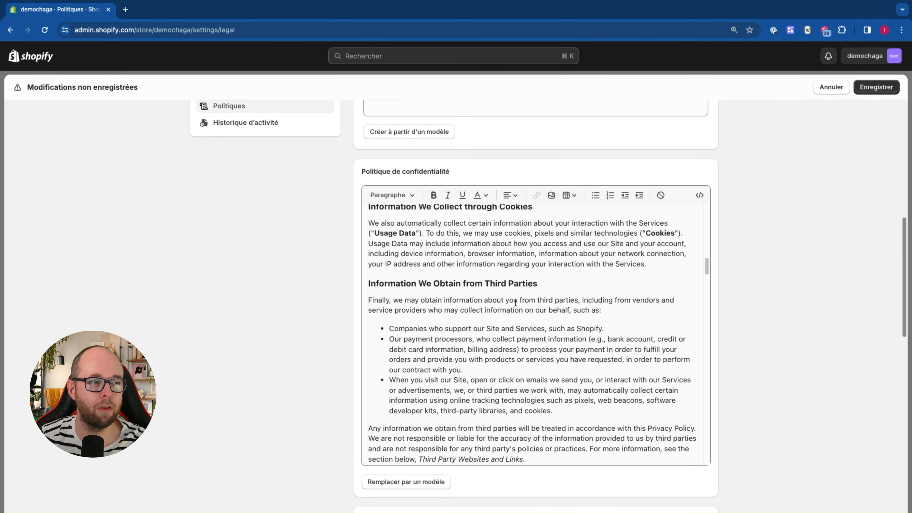
pyautogui.scroll(3, 516, 303)
pyautogui.scroll(7, 516, 302)
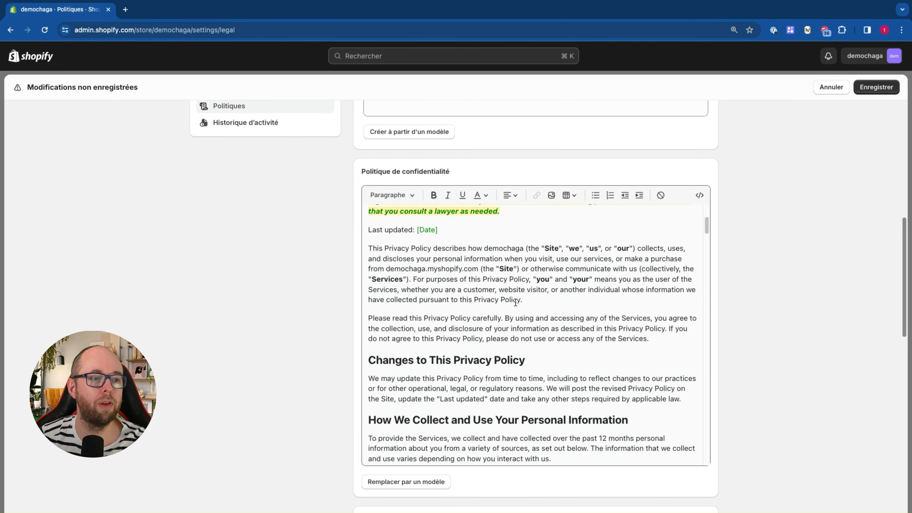
pyautogui.scroll(-8, 515, 302)
pyautogui.scroll(9, 441, 250)
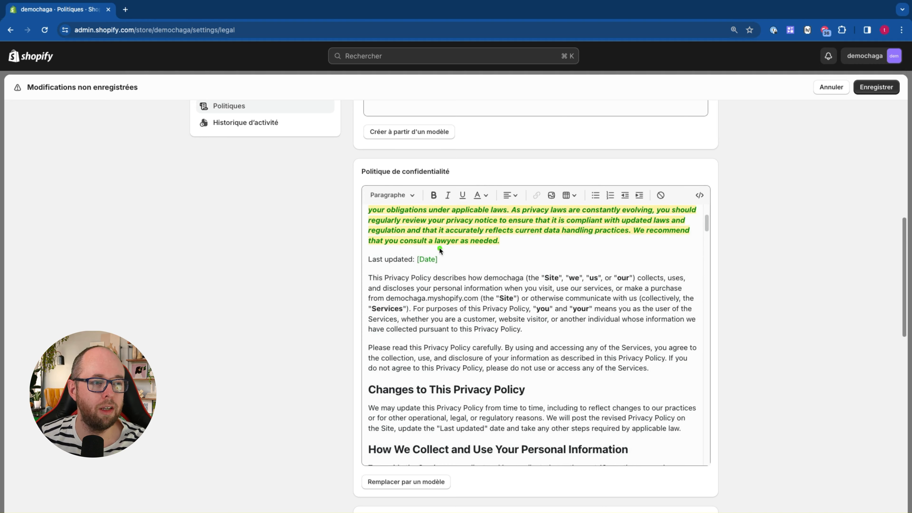
# - Examine the rest of the privacy template for cookies, disclosure of personal information and the highlighted merchant notes on advertising
pyautogui.scroll(-15, 513, 309)
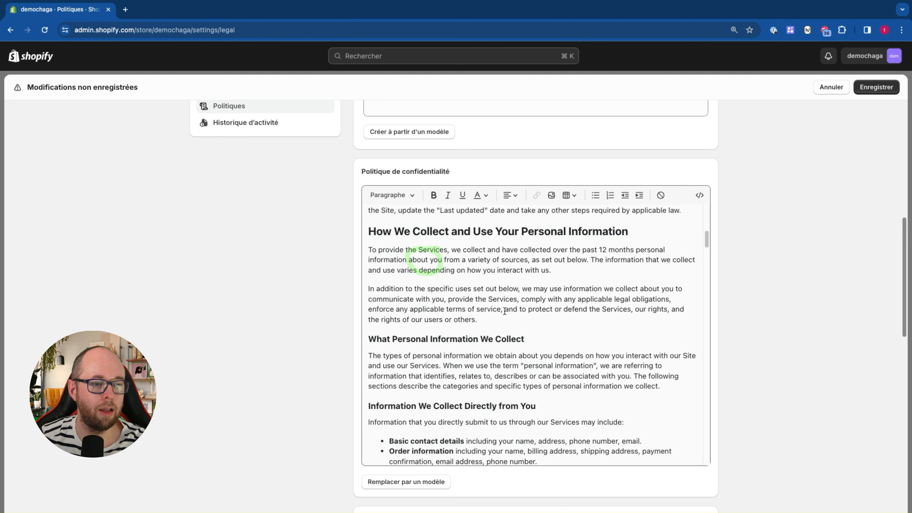
pyautogui.scroll(-12, 513, 310)
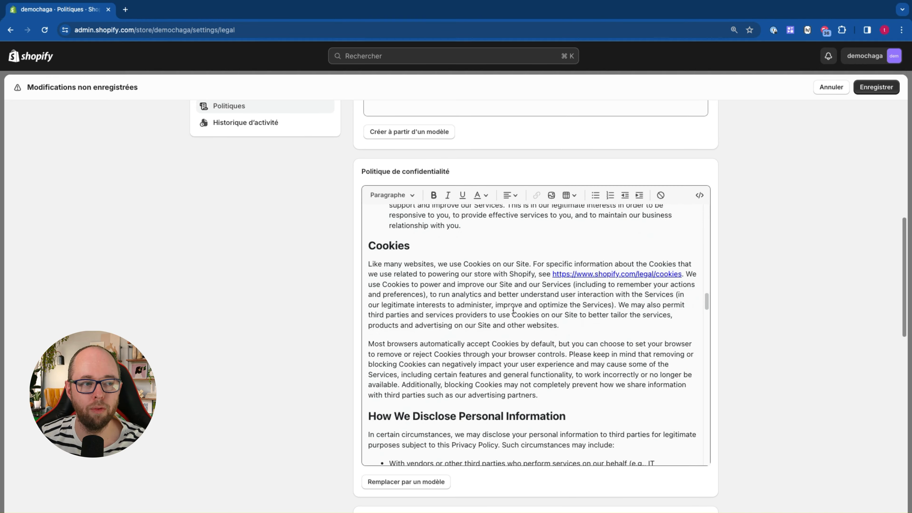
pyautogui.scroll(-10, 574, 300)
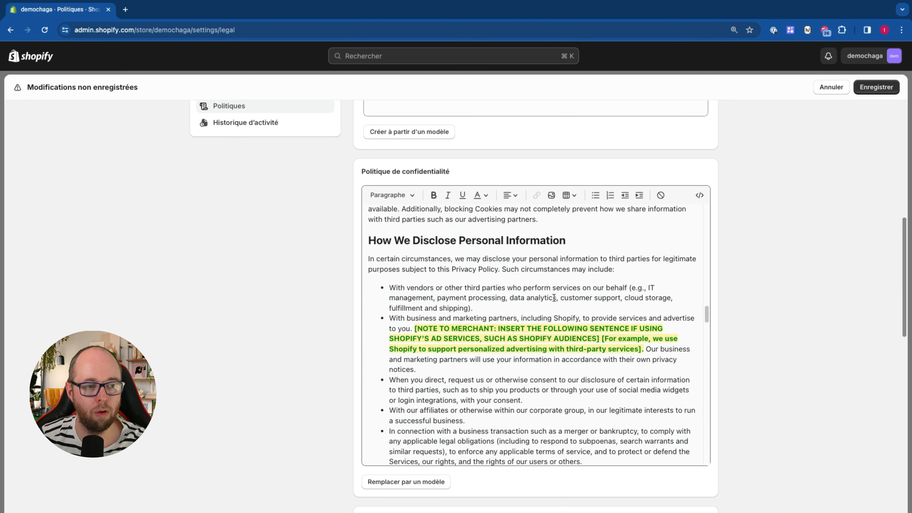
pyautogui.scroll(-12, 551, 299)
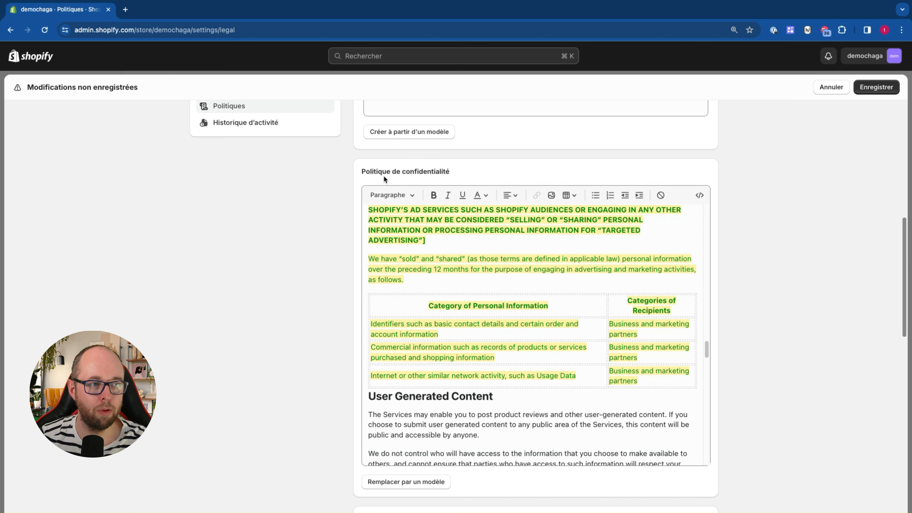
pyautogui.moveTo(360, 176); pyautogui.dragTo(452, 178)
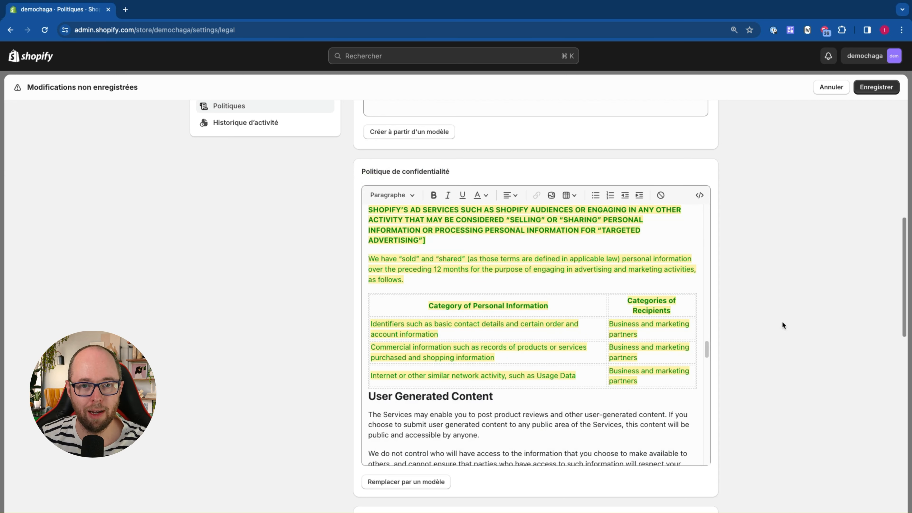
# - Fill the written return and refund policy from its template and review the text down to the Refunds section
pyautogui.scroll(5, 782, 321)
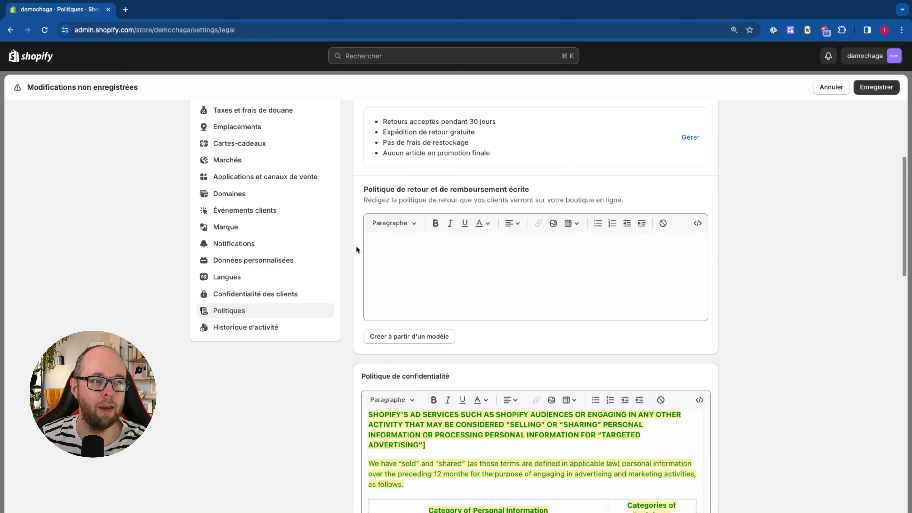
pyautogui.click(433, 335)
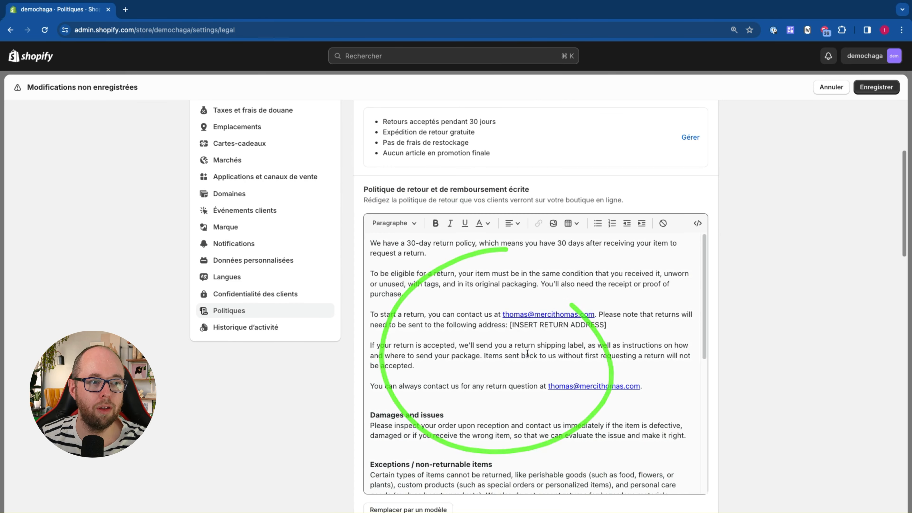
pyautogui.scroll(-2, 524, 349)
pyautogui.scroll(-6, 524, 349)
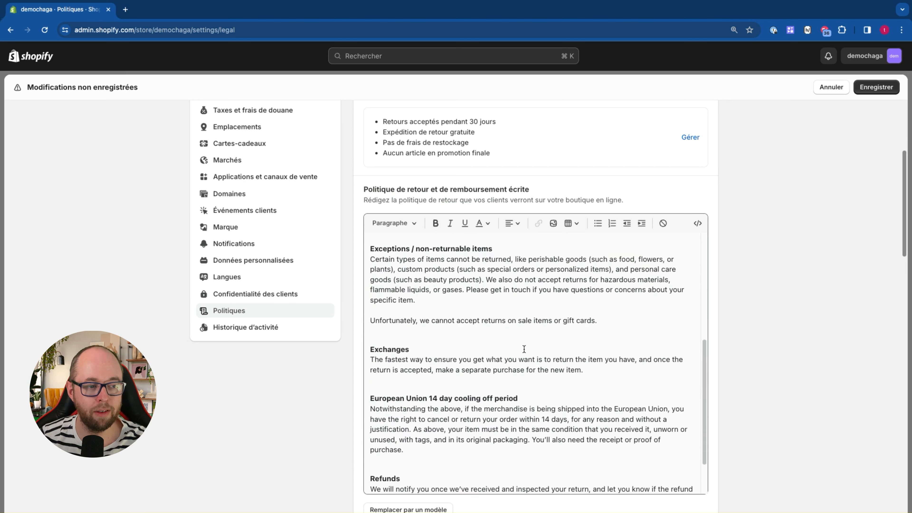
pyautogui.scroll(-1, 467, 349)
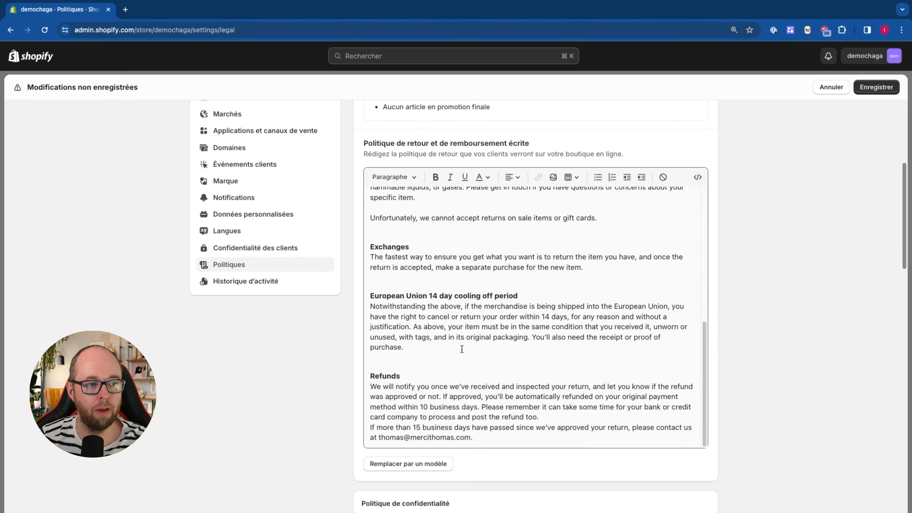
# - Select the entire written return and refund policy and have ChatGPT translate it into French in a new browser tab
pyautogui.scroll(8, 459, 271)
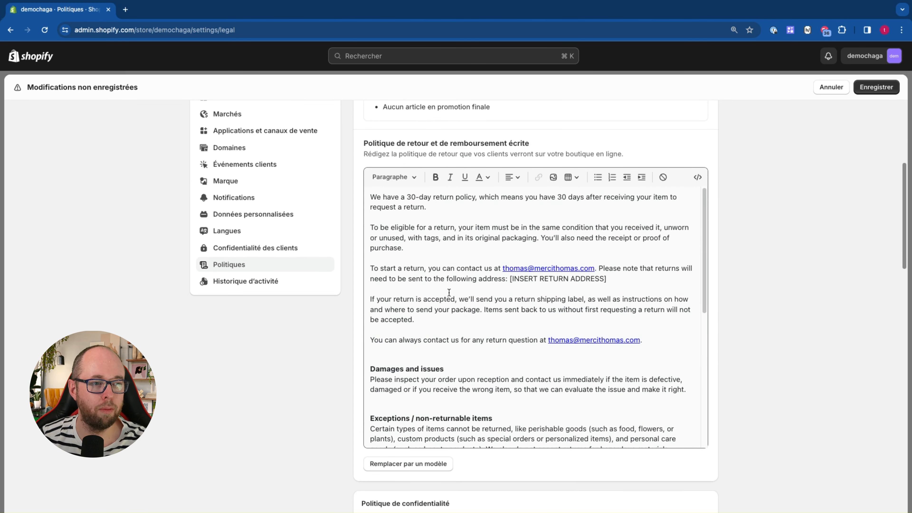
pyautogui.click(434, 238)
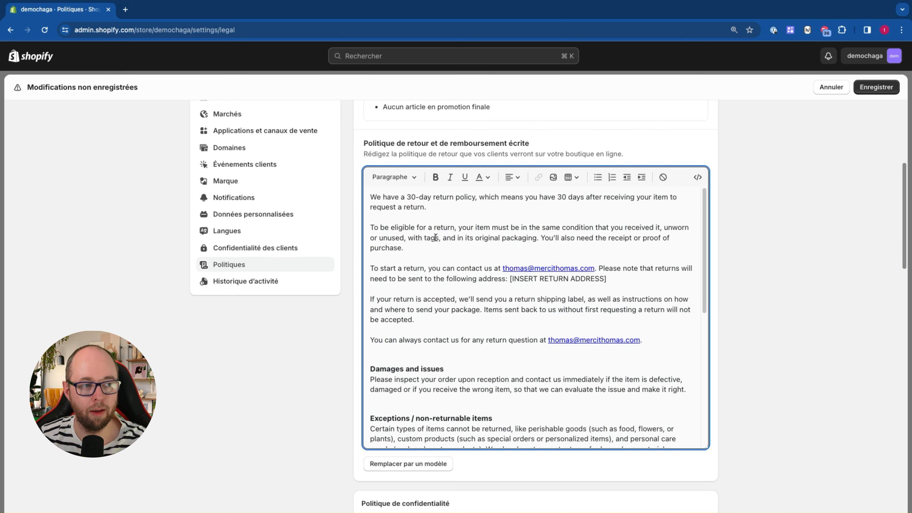
pyautogui.press('super+a')
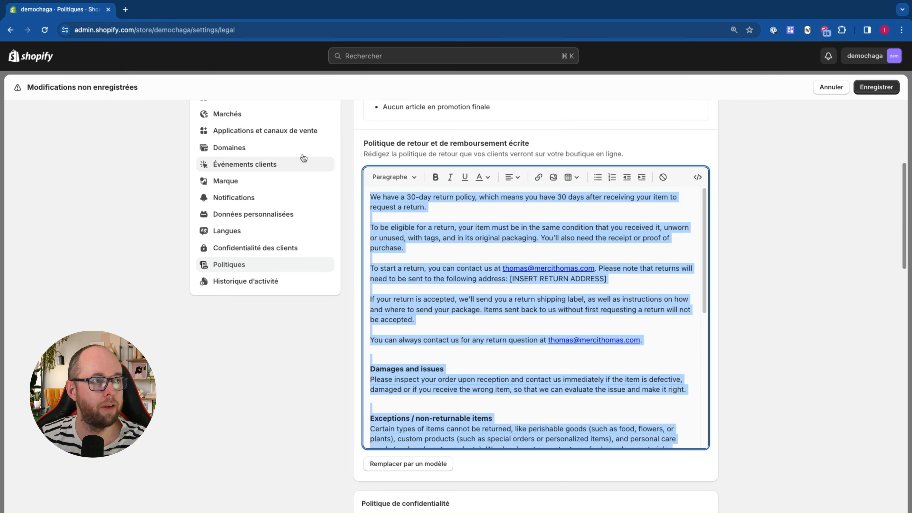
pyautogui.click(125, 10)
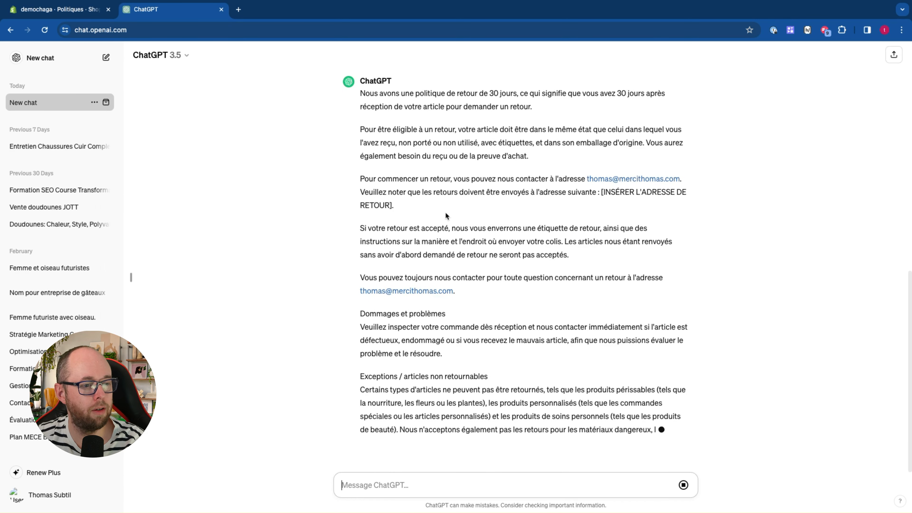
# - Copy the complete French translation of the return policy from the ChatGPT answer, through the Remboursements section
pyautogui.moveTo(360, 101); pyautogui.dragTo(510, 315)
pyautogui.scroll(-3, 510, 316)
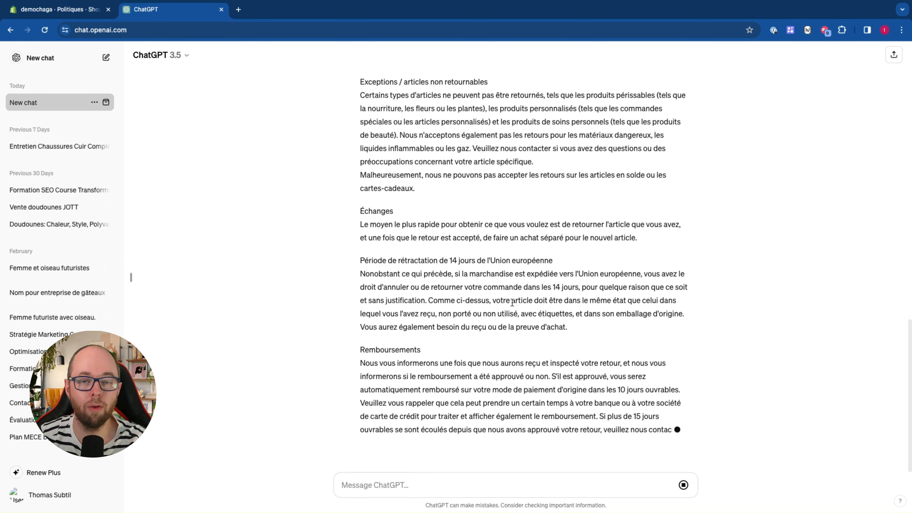
pyautogui.keyDown('shift'); pyautogui.click(496, 427); pyautogui.keyUp('shift')
pyautogui.press('super+c')
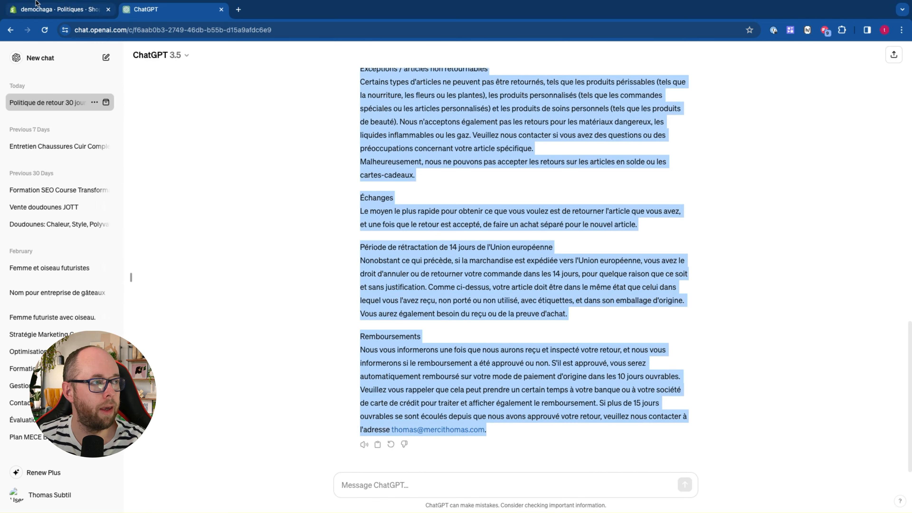
# - Switch back to Shopify and replace the English return and refund policy text with the copied French translation
pyautogui.click(45, 13)
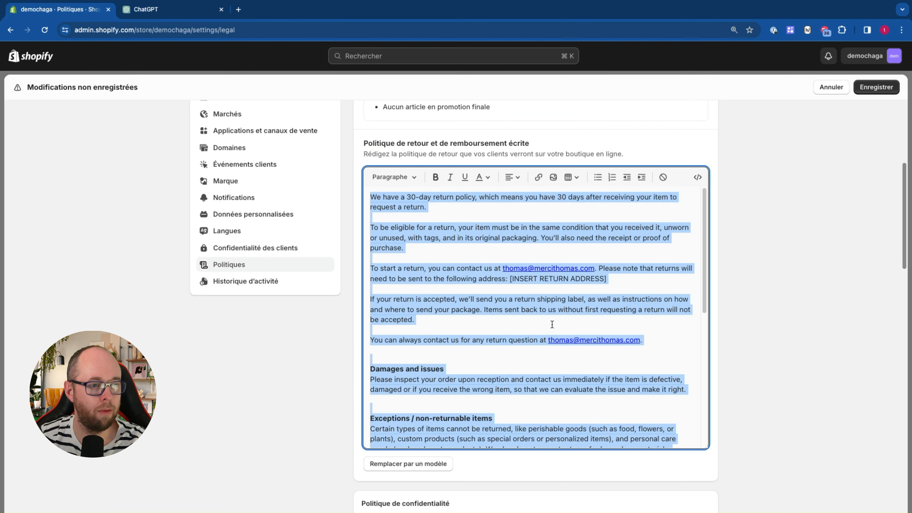
pyautogui.press('super+v')
pyautogui.scroll(6, 459, 318)
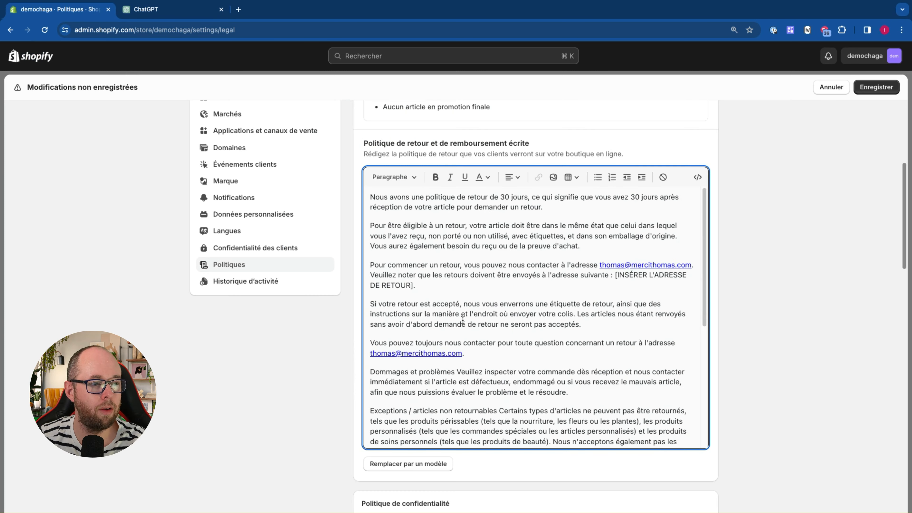
# - Activate the Règles de retour in the store's return policy section
pyautogui.scroll(6, 542, 211)
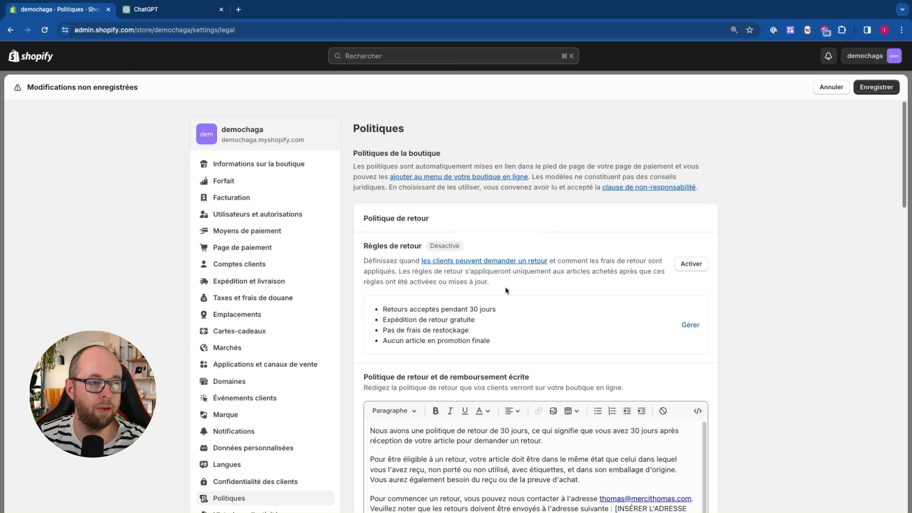
pyautogui.moveTo(474, 227)
pyautogui.mouseDown()
pyautogui.moveTo(336, 228)
pyautogui.moveTo(366, 347)
pyautogui.moveTo(750, 342)
pyautogui.moveTo(531, 215)
pyautogui.mouseUp()
pyautogui.moveTo(395, 253); pyautogui.dragTo(442, 254)
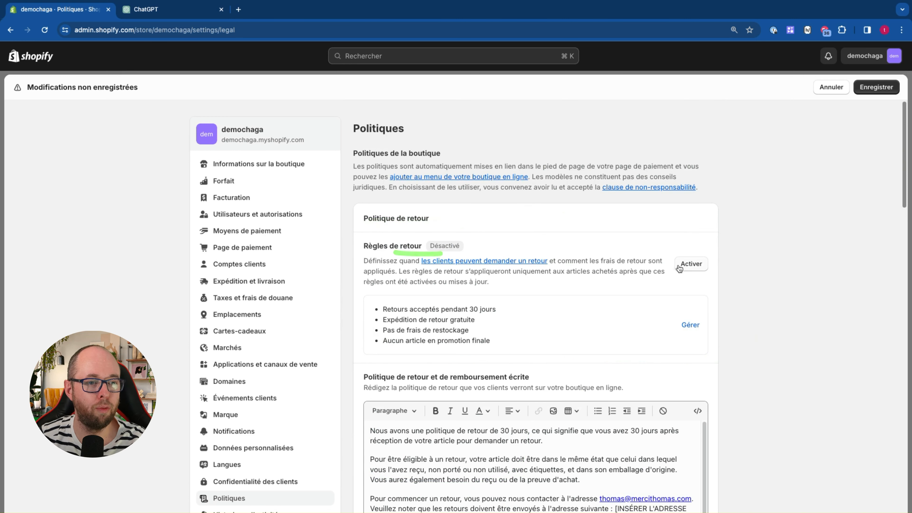
pyautogui.click(689, 265)
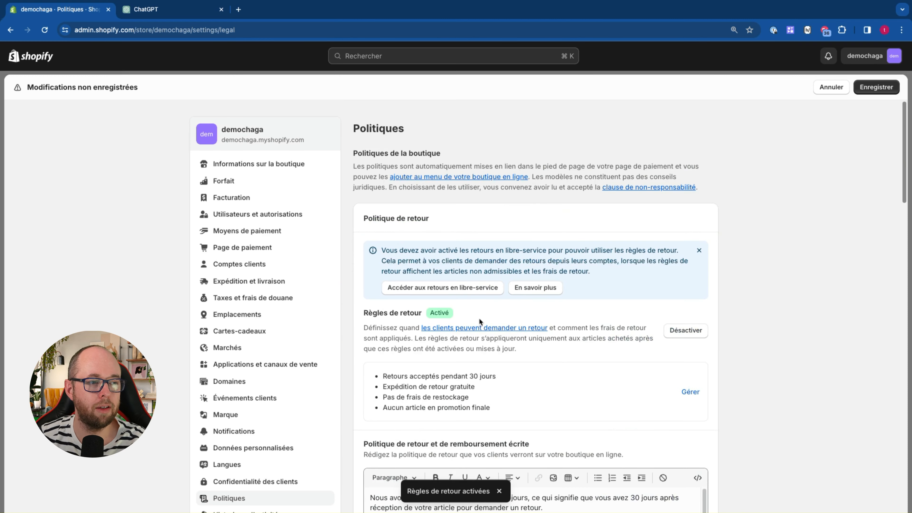
# - Examine the return rules summary for the return window, return shipping, restocking fees and final sale items
pyautogui.moveTo(540, 365)
pyautogui.mouseDown()
pyautogui.moveTo(373, 381)
pyautogui.moveTo(549, 399)
pyautogui.mouseUp()
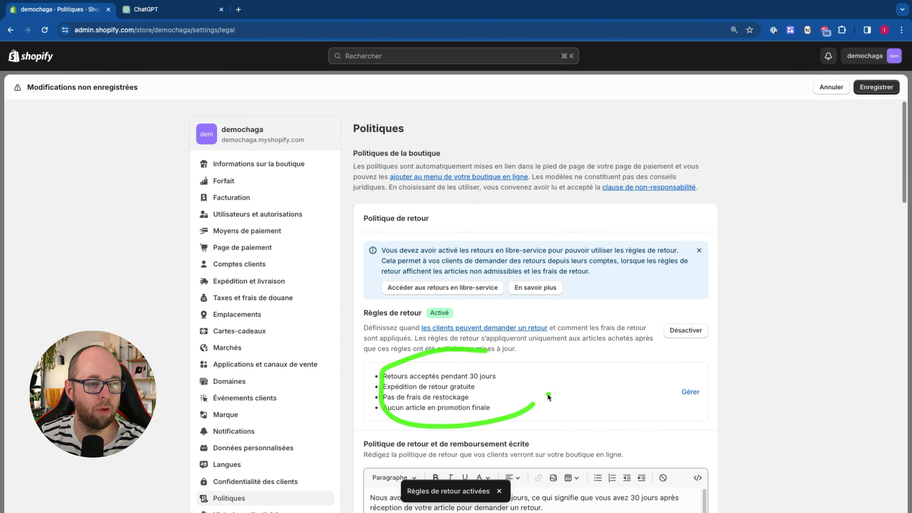
pyautogui.click(690, 392)
pyautogui.click(533, 305)
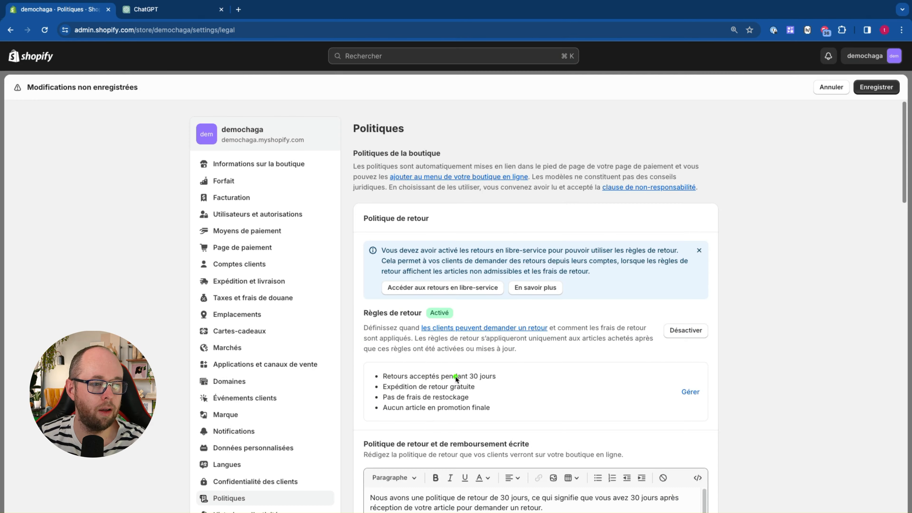
pyautogui.moveTo(444, 383); pyautogui.dragTo(521, 387)
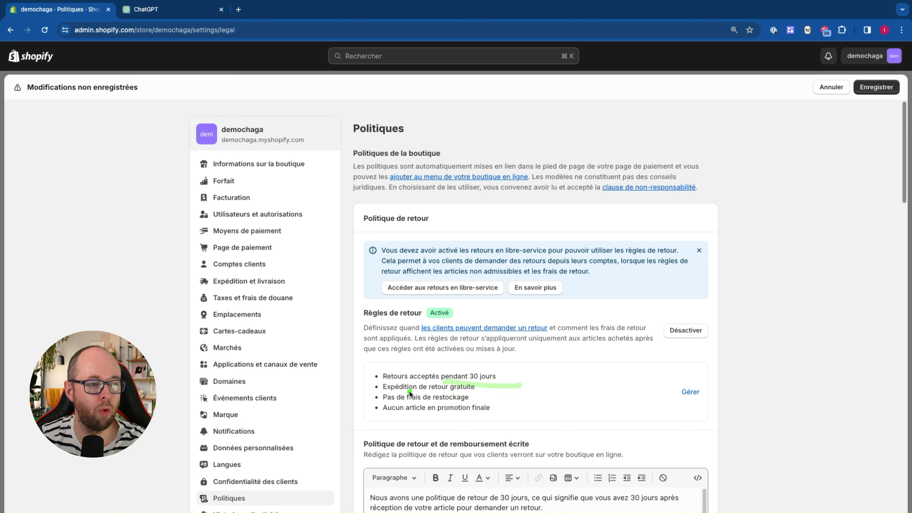
pyautogui.moveTo(409, 394); pyautogui.dragTo(501, 394)
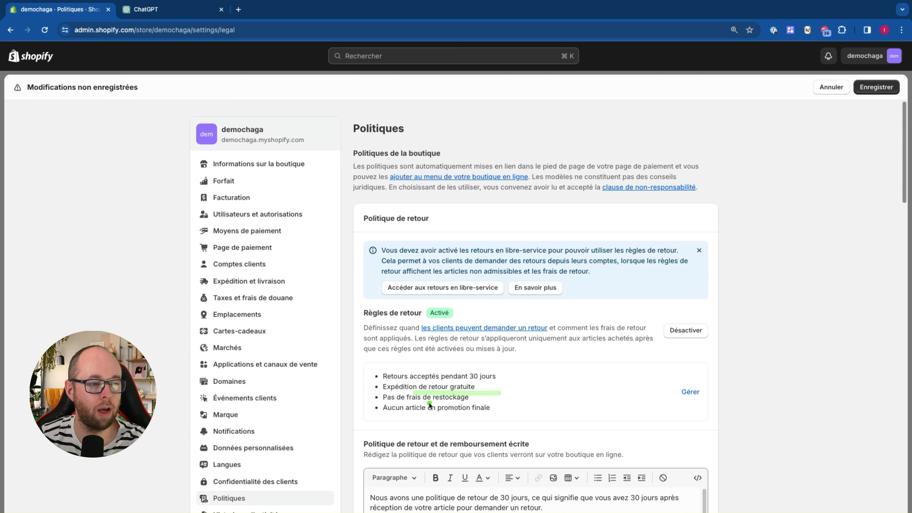
pyautogui.moveTo(473, 361)
pyautogui.mouseDown()
pyautogui.moveTo(536, 377)
pyautogui.moveTo(478, 352)
pyautogui.mouseUp()
pyautogui.moveTo(467, 314)
pyautogui.mouseDown()
pyautogui.moveTo(354, 320)
pyautogui.moveTo(552, 351)
pyautogui.mouseUp()
pyautogui.scroll(-1, 594, 371)
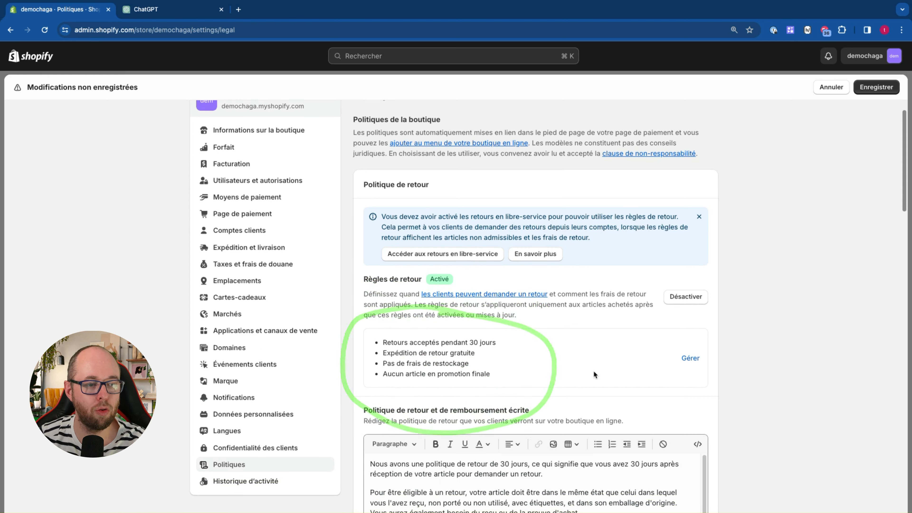
# - Open the default return rules, set the return window to 14 jours and the return shipping cost to Le client fournit l'expédition de retour
pyautogui.click(691, 357)
pyautogui.click(577, 305)
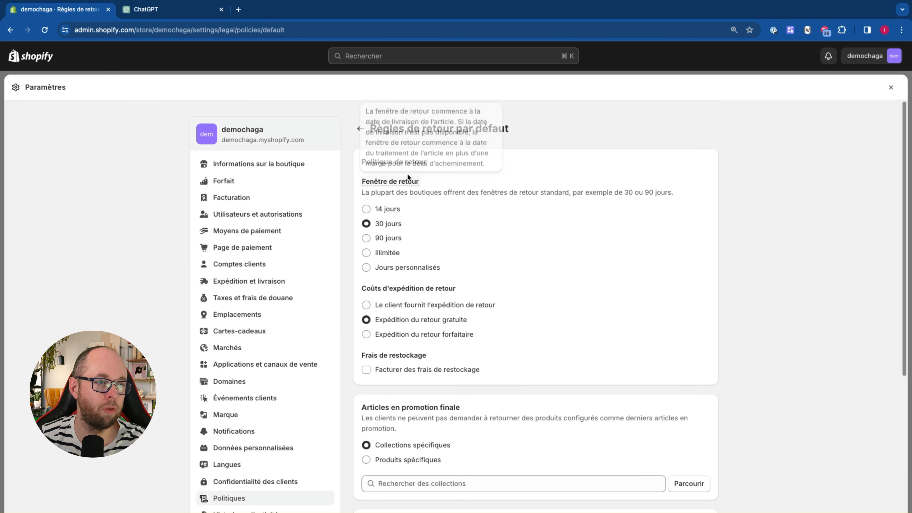
pyautogui.moveTo(397, 100); pyautogui.dragTo(511, 109)
pyautogui.scroll(-3, 514, 323)
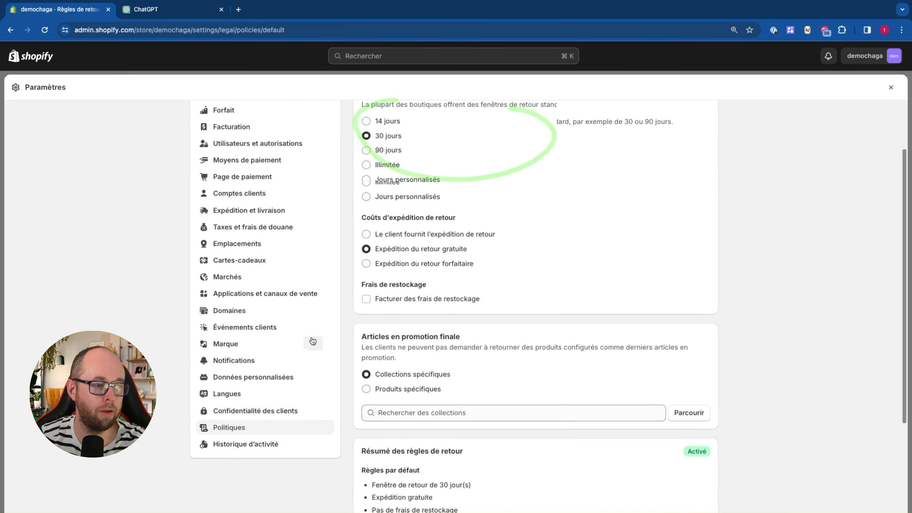
pyautogui.scroll(3, 494, 334)
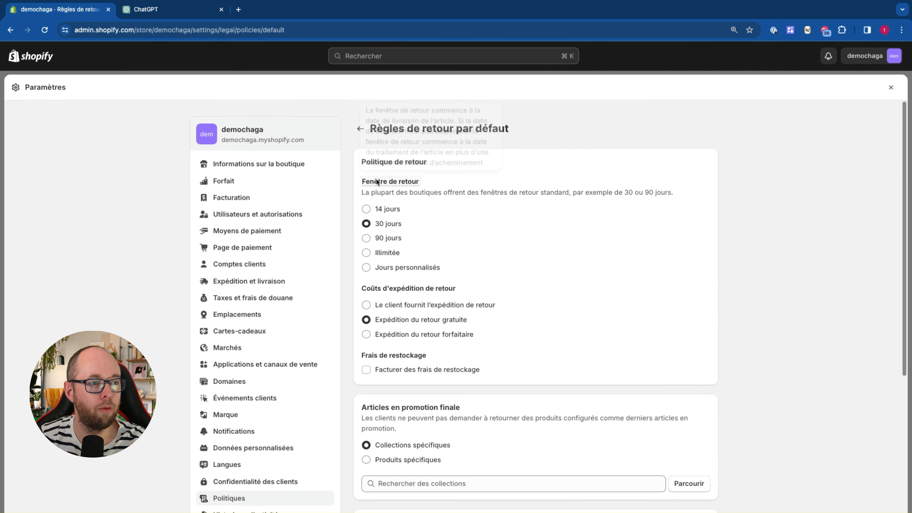
pyautogui.click(366, 210)
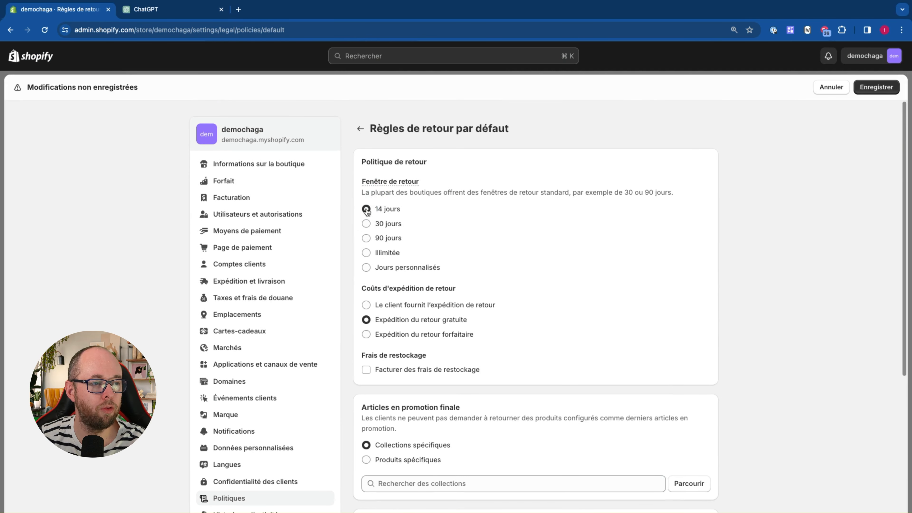
pyautogui.click(366, 305)
pyautogui.moveTo(381, 309); pyautogui.dragTo(499, 305)
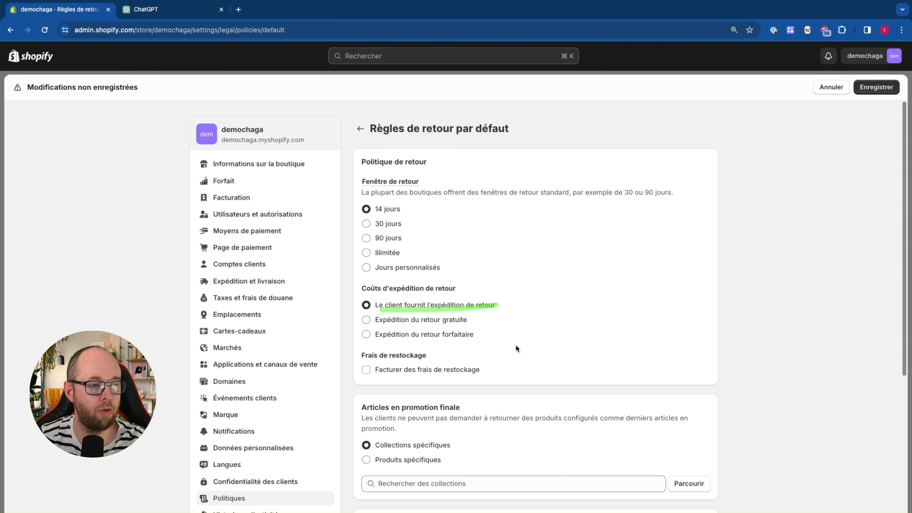
# - Examine the restocking fee option and how final sale items can be excluded from returns by collection or product
pyautogui.scroll(-4, 516, 344)
pyautogui.moveTo(376, 258); pyautogui.dragTo(535, 251)
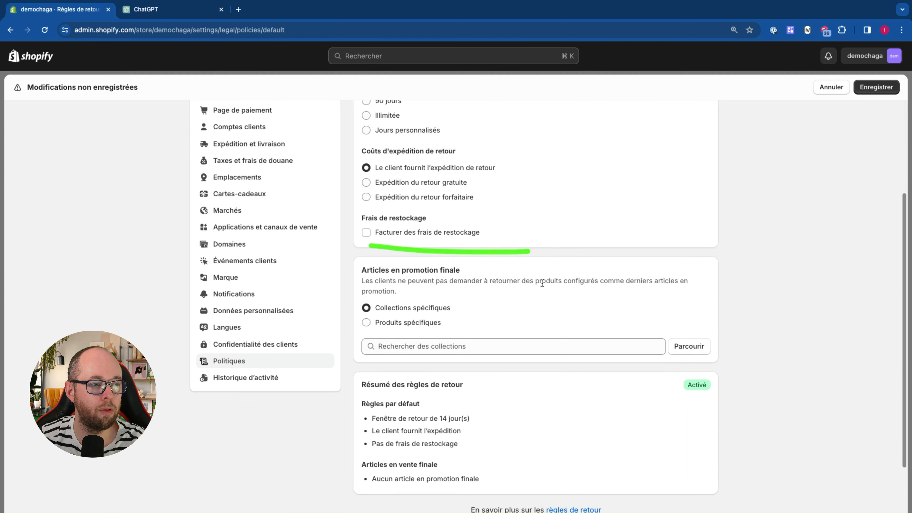
pyautogui.scroll(-2, 546, 318)
pyautogui.moveTo(452, 183)
pyautogui.mouseDown()
pyautogui.moveTo(454, 331)
pyautogui.moveTo(391, 189)
pyautogui.mouseUp()
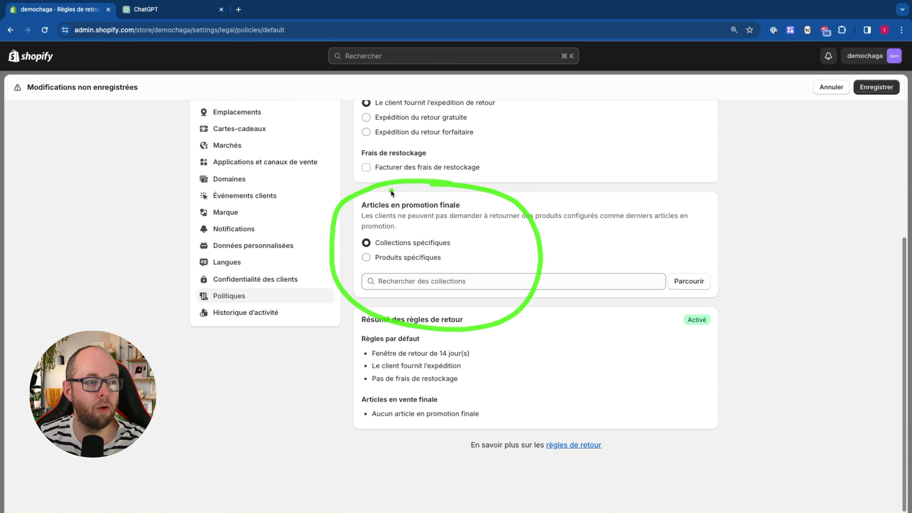
pyautogui.click(421, 281)
pyautogui.moveTo(377, 284); pyautogui.dragTo(484, 288)
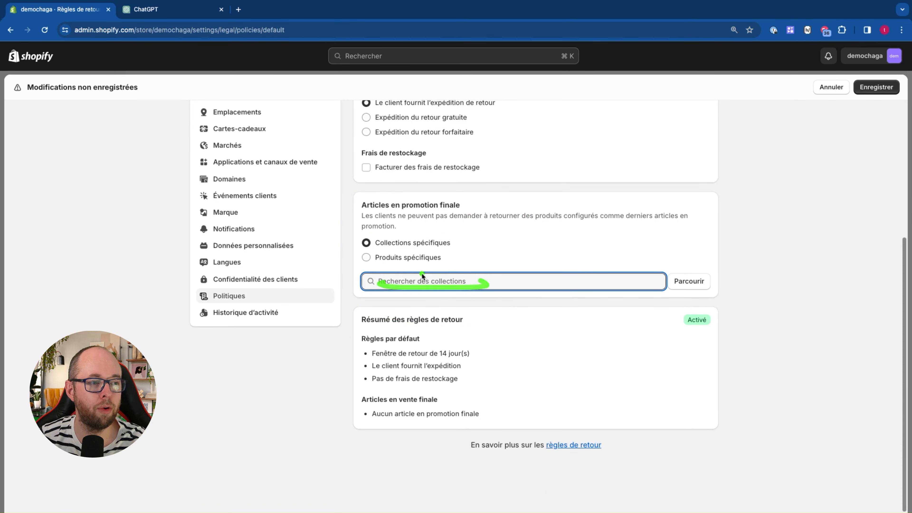
pyautogui.moveTo(386, 276); pyautogui.dragTo(511, 274)
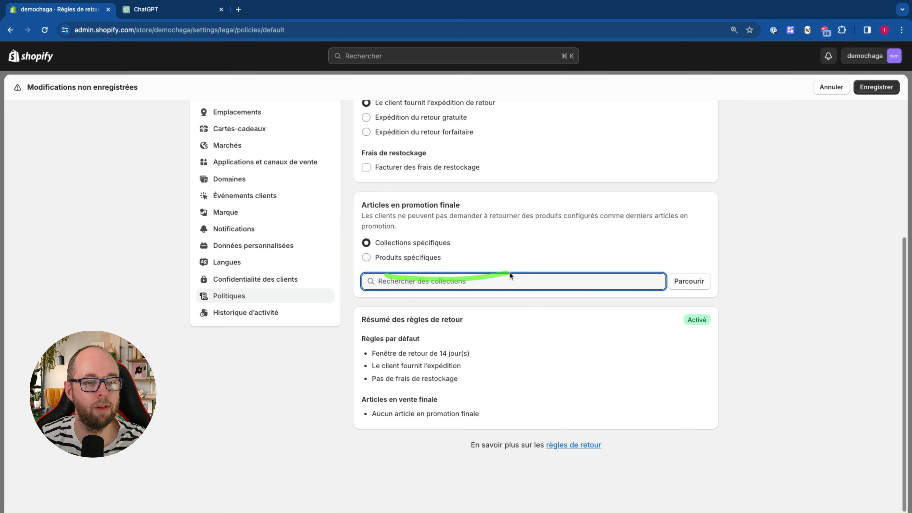
pyautogui.moveTo(458, 197); pyautogui.dragTo(346, 279)
pyautogui.scroll(5, 480, 254)
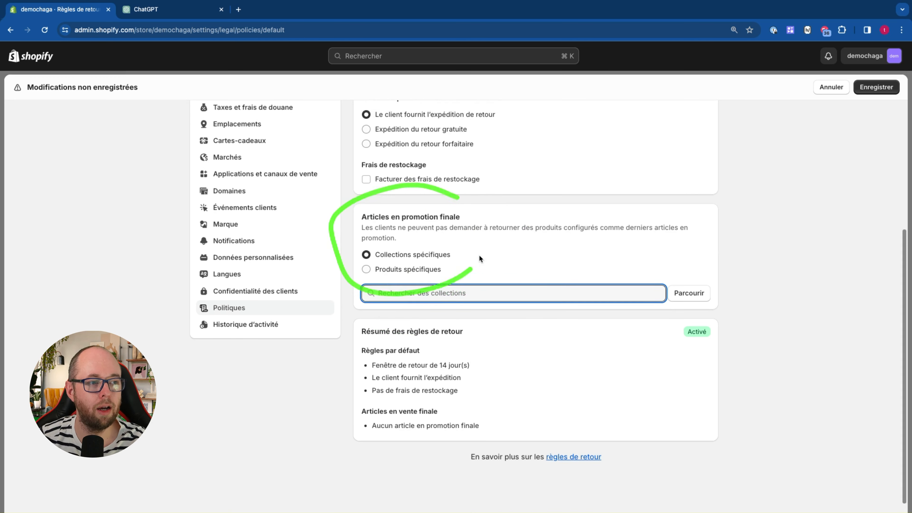
pyautogui.moveTo(413, 334)
pyautogui.mouseDown()
pyautogui.moveTo(387, 346)
pyautogui.moveTo(532, 343)
pyautogui.mouseUp()
pyautogui.moveTo(419, 133); pyautogui.dragTo(478, 219)
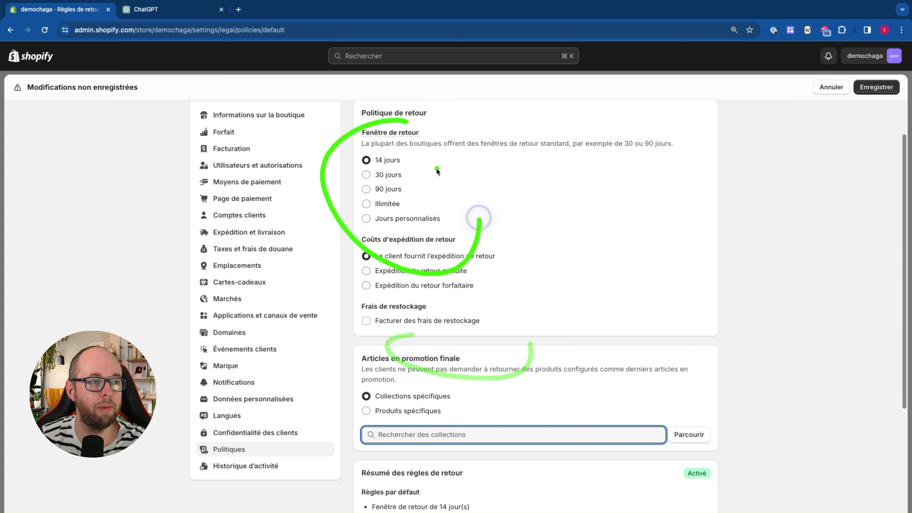
pyautogui.scroll(-5, 583, 257)
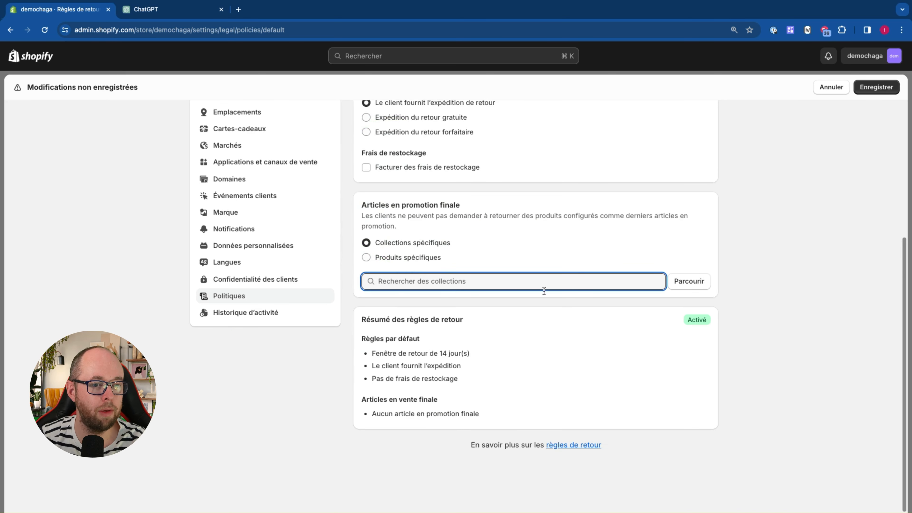
pyautogui.scroll(6, 573, 345)
pyautogui.scroll(-2, 571, 342)
pyautogui.moveTo(439, 390)
pyautogui.mouseDown()
pyautogui.moveTo(424, 443)
pyautogui.moveTo(467, 402)
pyautogui.mouseUp()
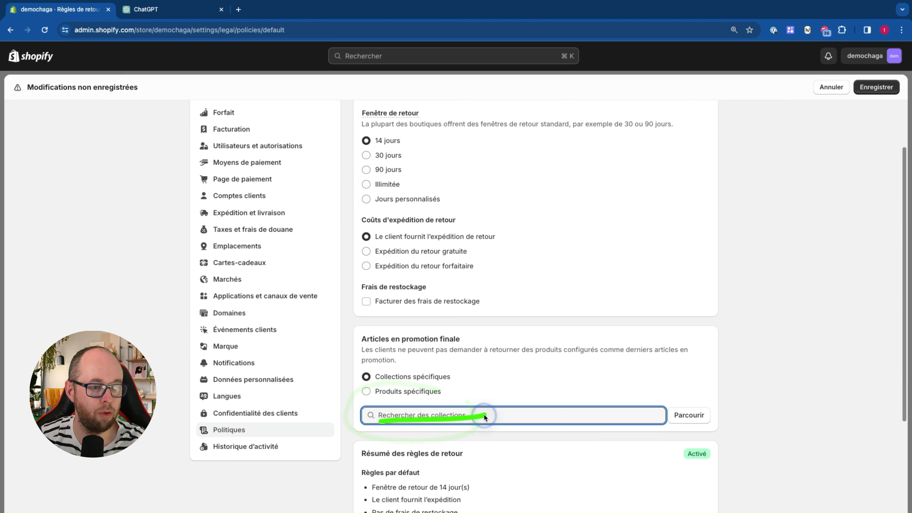
pyautogui.moveTo(426, 356); pyautogui.dragTo(436, 455)
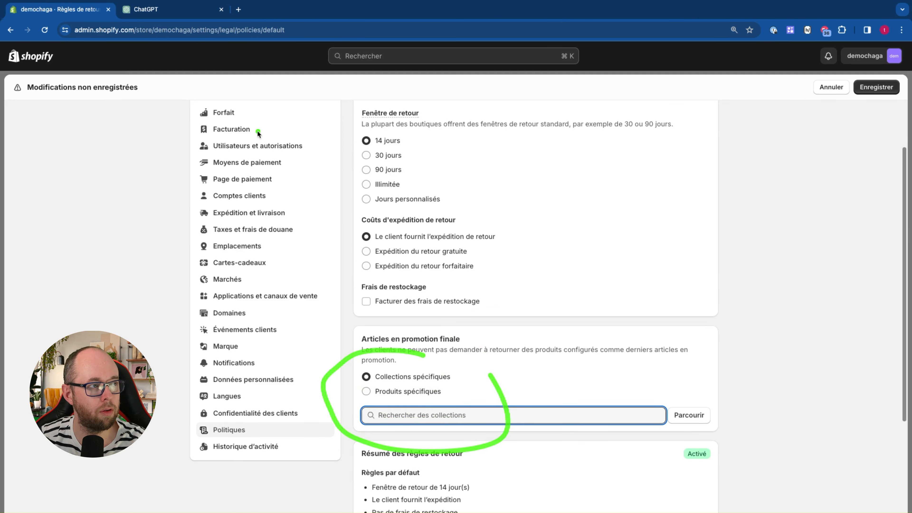
pyautogui.moveTo(32, 35); pyautogui.dragTo(73, 48)
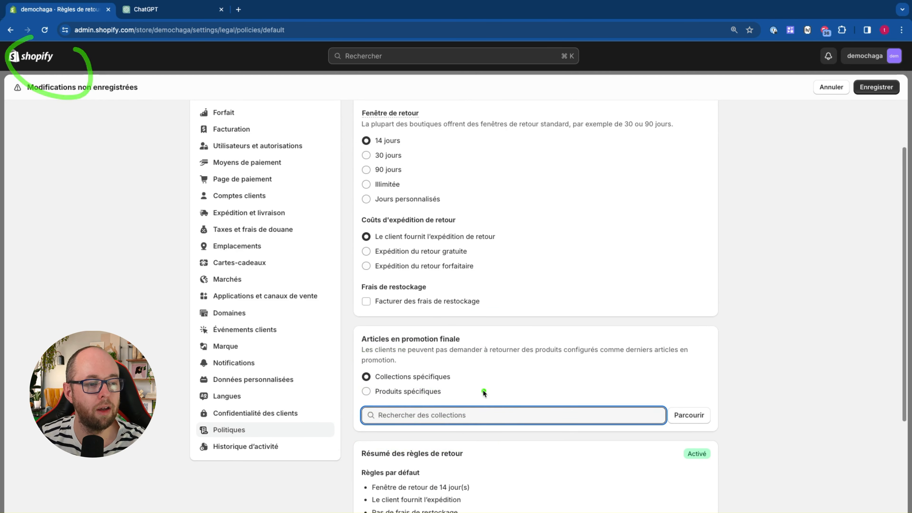
pyautogui.moveTo(350, 342)
pyautogui.mouseDown()
pyautogui.moveTo(553, 409)
pyautogui.moveTo(492, 338)
pyautogui.mouseUp()
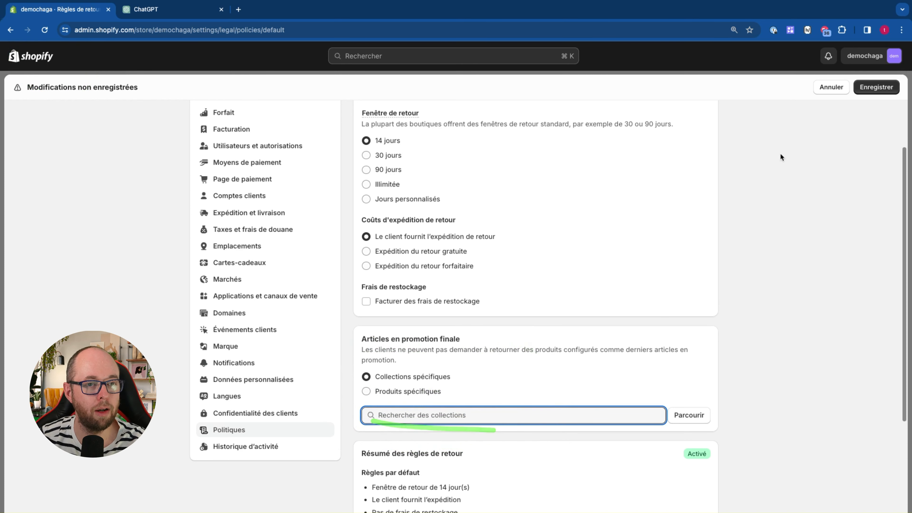
# - Save the default return rules and go back to the store's Politiques settings
pyautogui.click(871, 87)
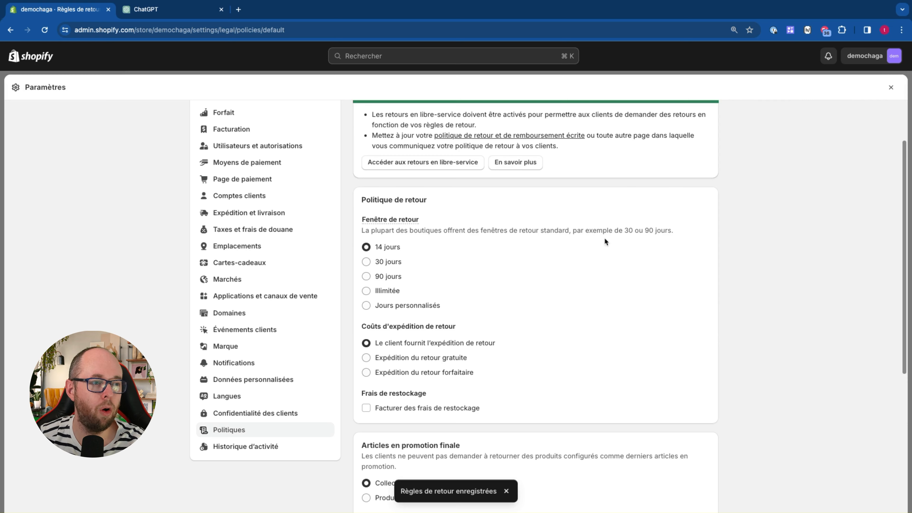
pyautogui.scroll(-8, 568, 259)
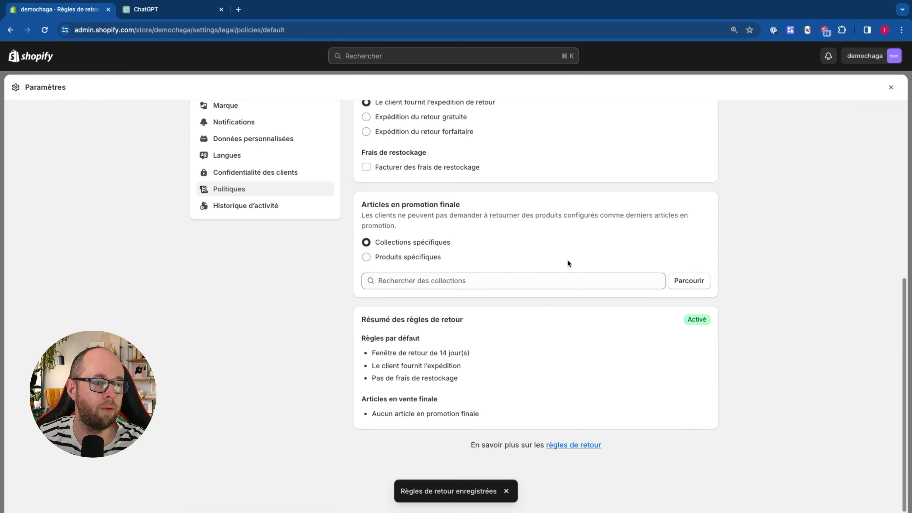
pyautogui.click(229, 189)
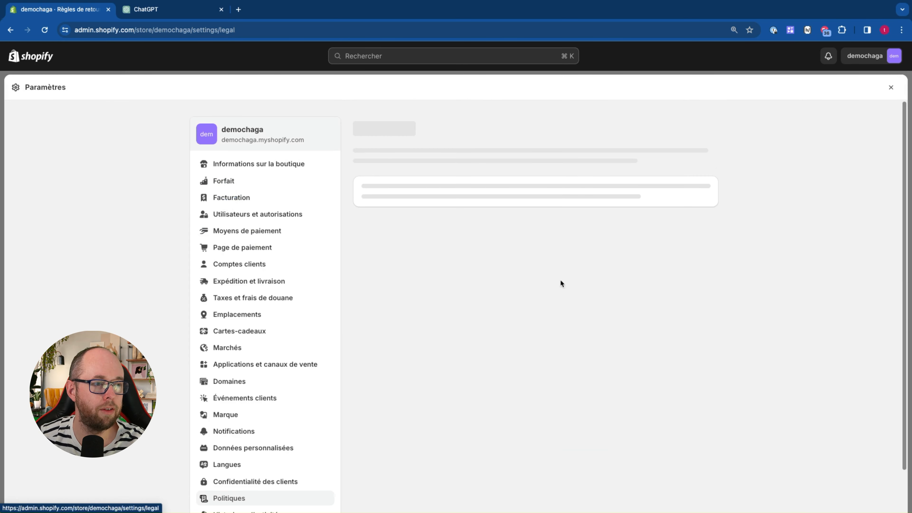
# - Review the return rules summary and the written policy sections for returns, privacy, terms of use, shipping and contact details
pyautogui.scroll(-4, 659, 286)
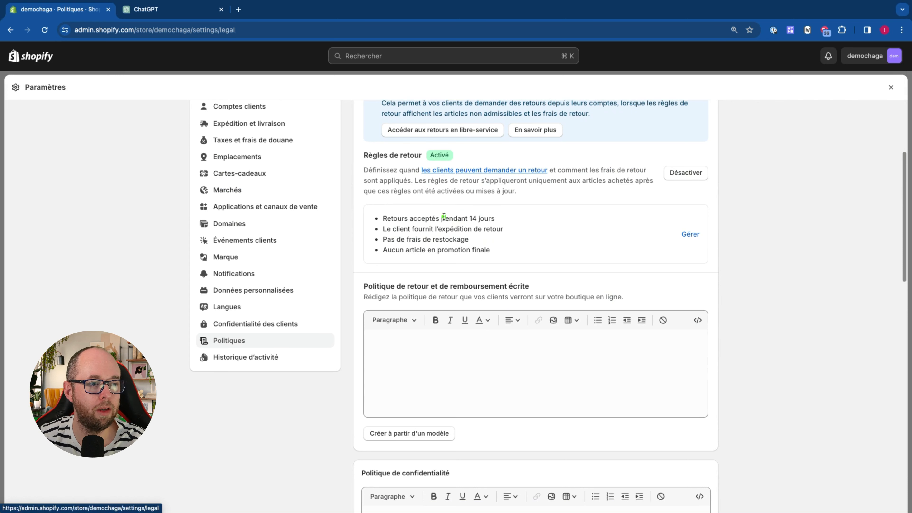
pyautogui.scroll(-2, 651, 252)
pyautogui.scroll(-15, 615, 269)
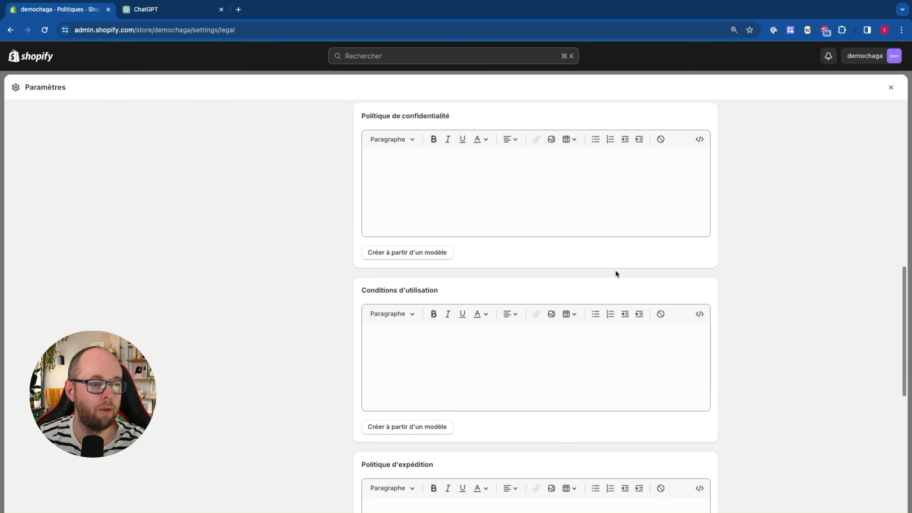
pyautogui.scroll(20, 590, 275)
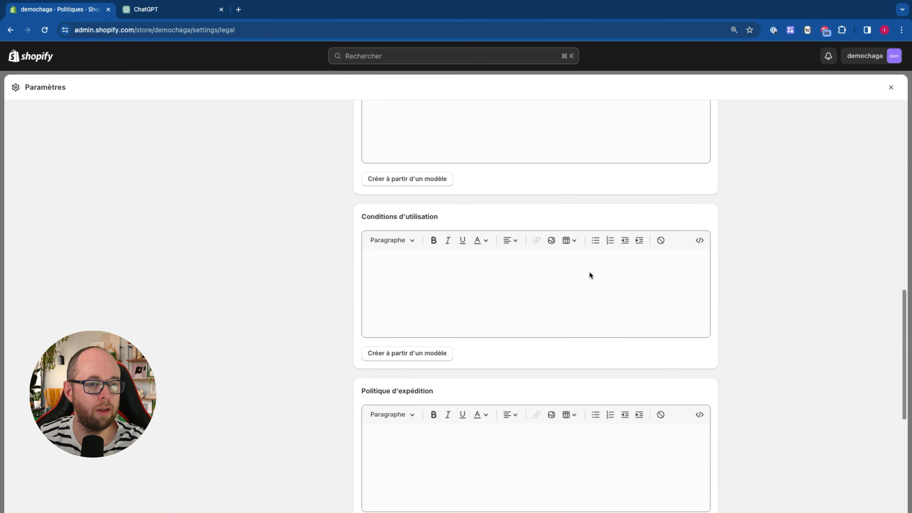
pyautogui.scroll(-15, 735, 232)
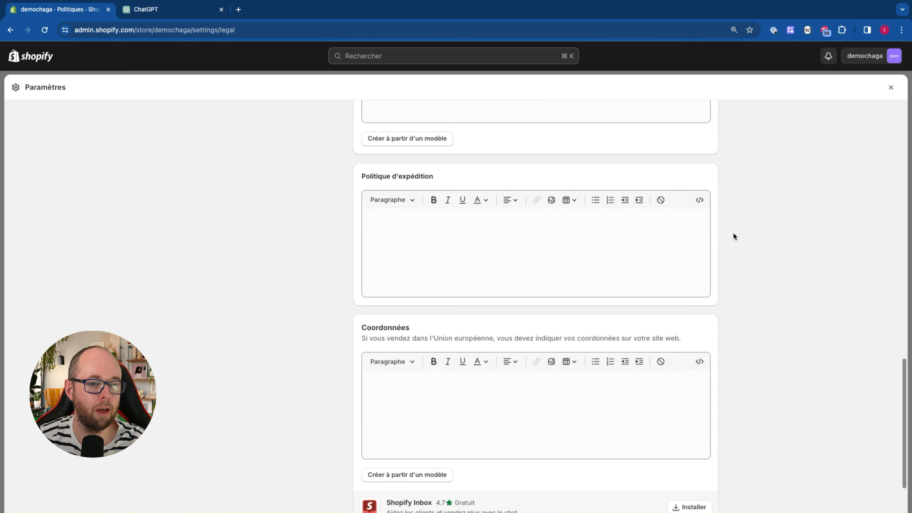
pyautogui.scroll(10, 733, 234)
pyautogui.scroll(5, 471, 262)
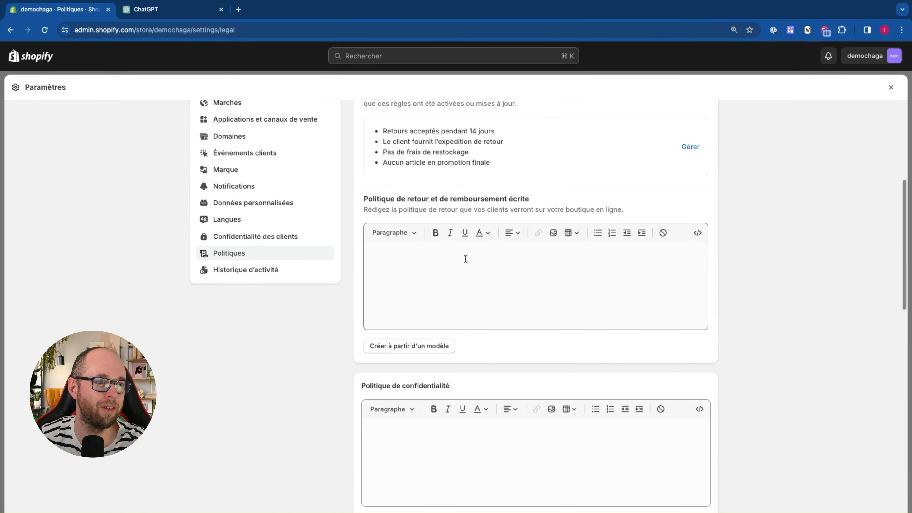
# - Create the Politique de confidentialité from the template and save the store policies
pyautogui.scroll(-7, 463, 332)
pyautogui.click(434, 344)
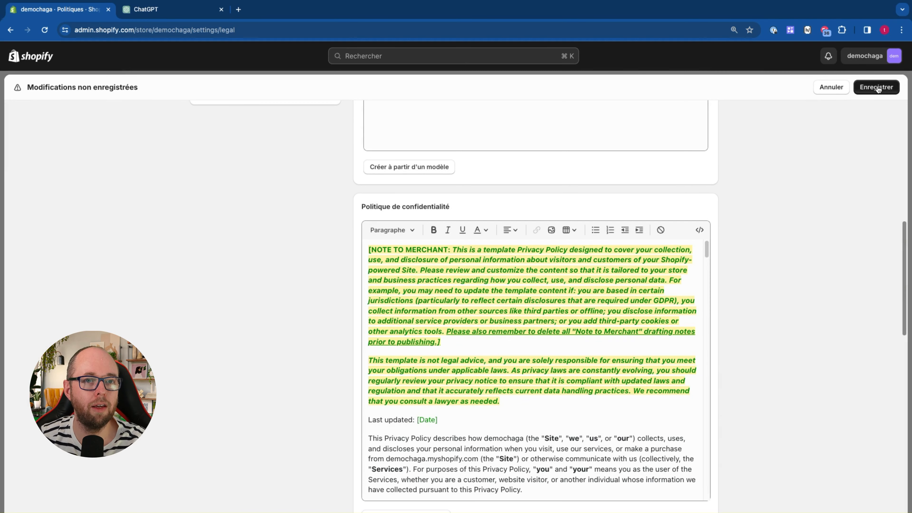
pyautogui.click(877, 87)
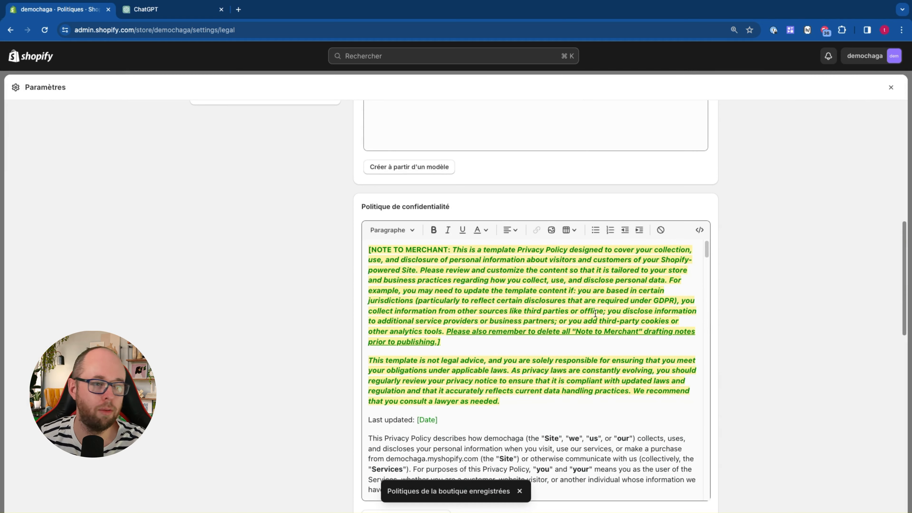
# - Examine the merchant notes and opening text of the privacy policy template, and look back at the return policy section
pyautogui.scroll(-4, 633, 355)
pyautogui.scroll(10, 618, 342)
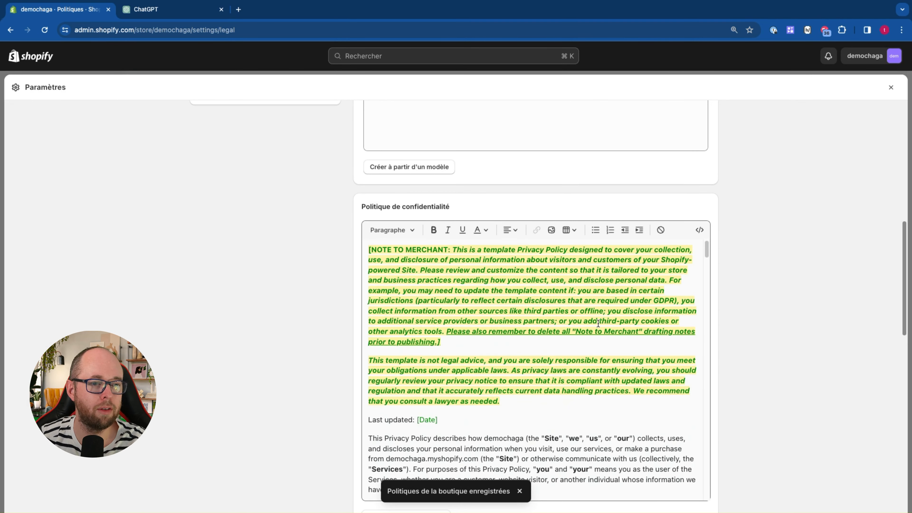
pyautogui.scroll(-10, 715, 359)
pyautogui.moveTo(533, 165)
pyautogui.mouseDown()
pyautogui.moveTo(495, 152)
pyautogui.moveTo(379, 171)
pyautogui.mouseUp()
pyautogui.moveTo(612, 183); pyautogui.dragTo(401, 209)
pyautogui.moveTo(567, 184)
pyautogui.mouseDown()
pyautogui.moveTo(625, 377)
pyautogui.moveTo(651, 297)
pyautogui.mouseUp()
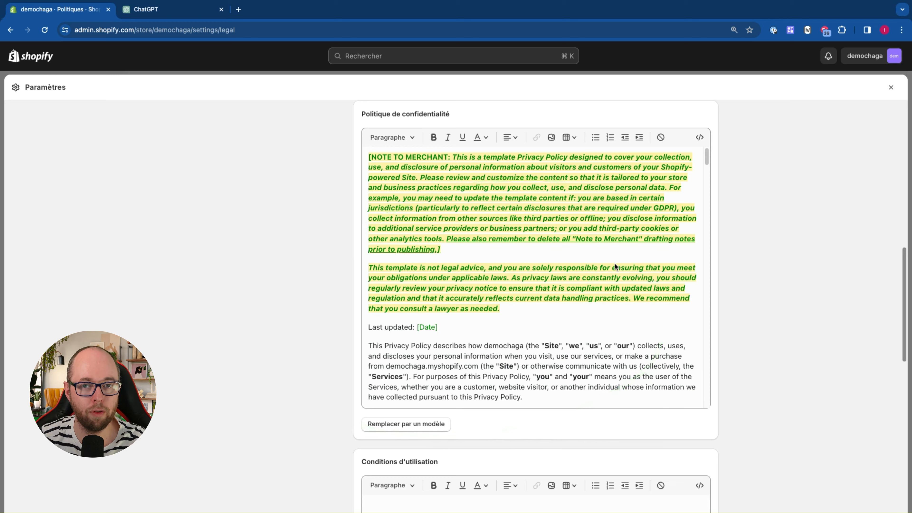
pyautogui.moveTo(542, 176); pyautogui.dragTo(521, 167)
pyautogui.scroll(15, 761, 296)
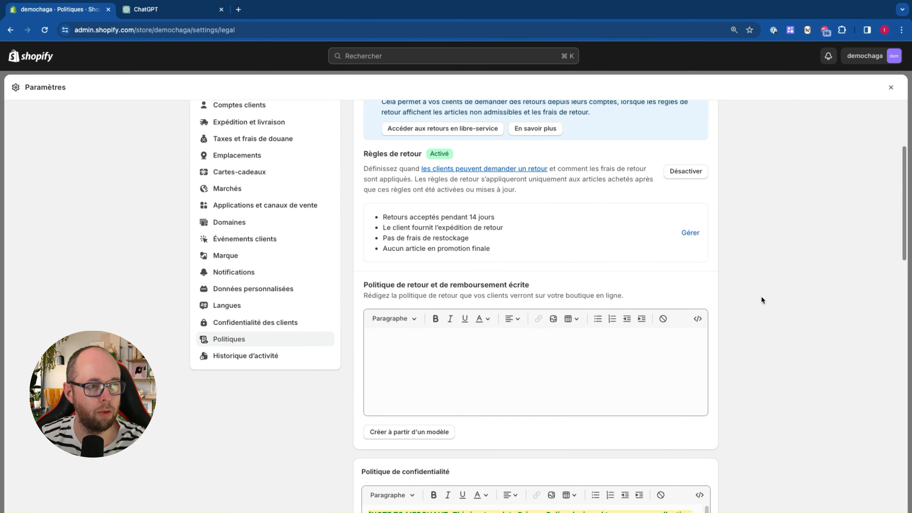